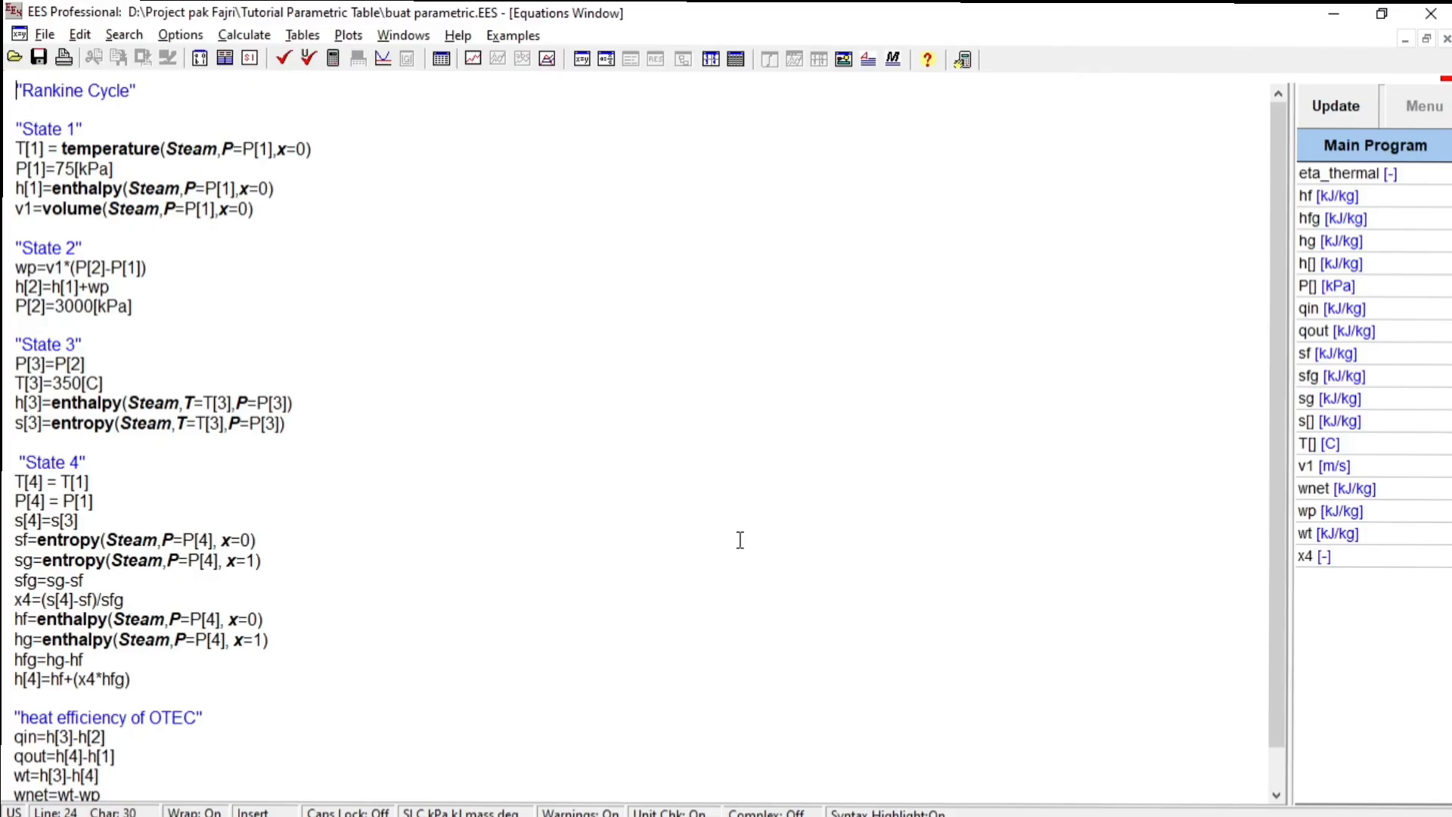
- Start a new parametric table with 10 runs and add the variables P[1] through P[4] to it
left_click(660, 395)
left_click(299, 36)
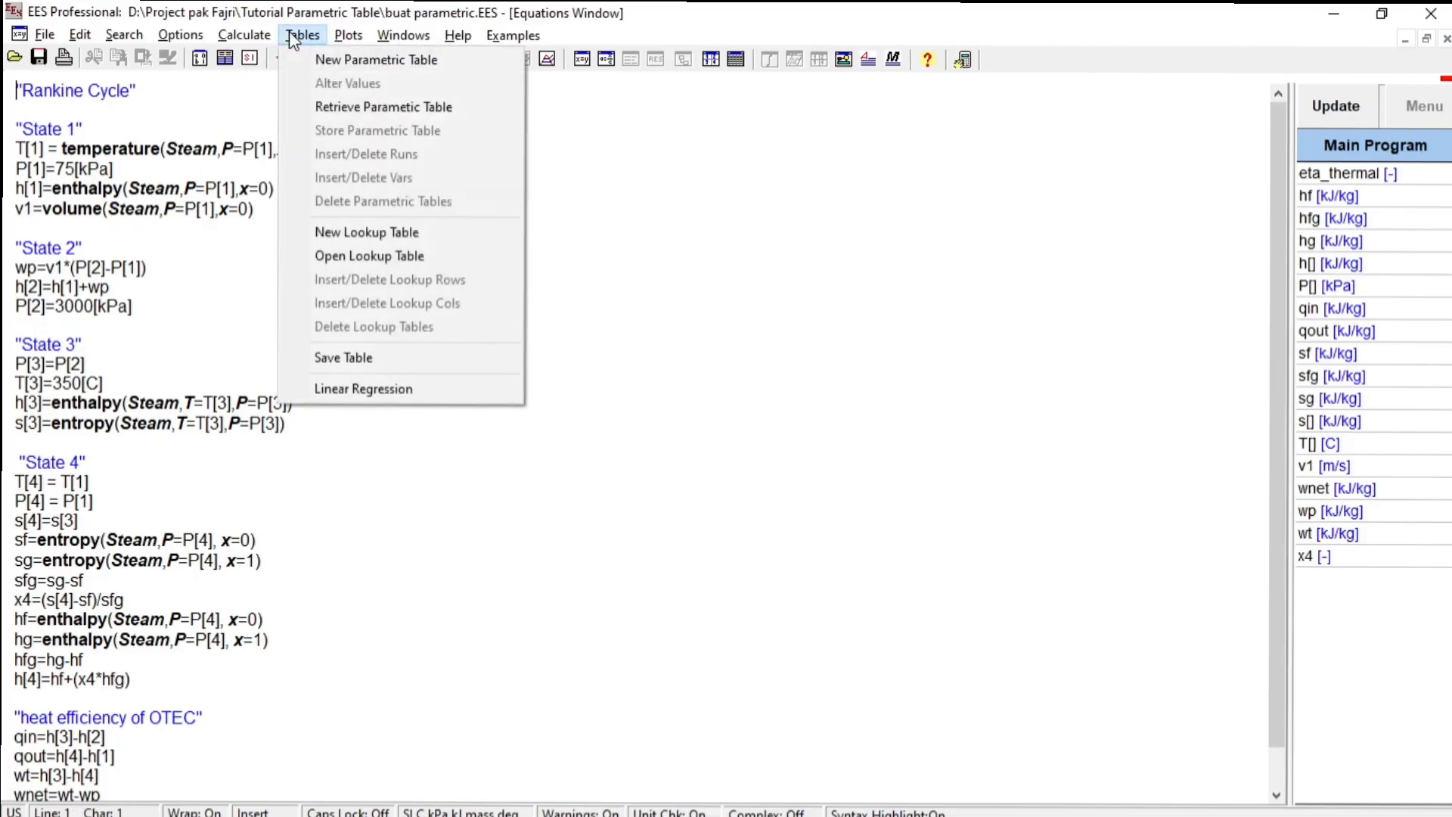
left_click(323, 61)
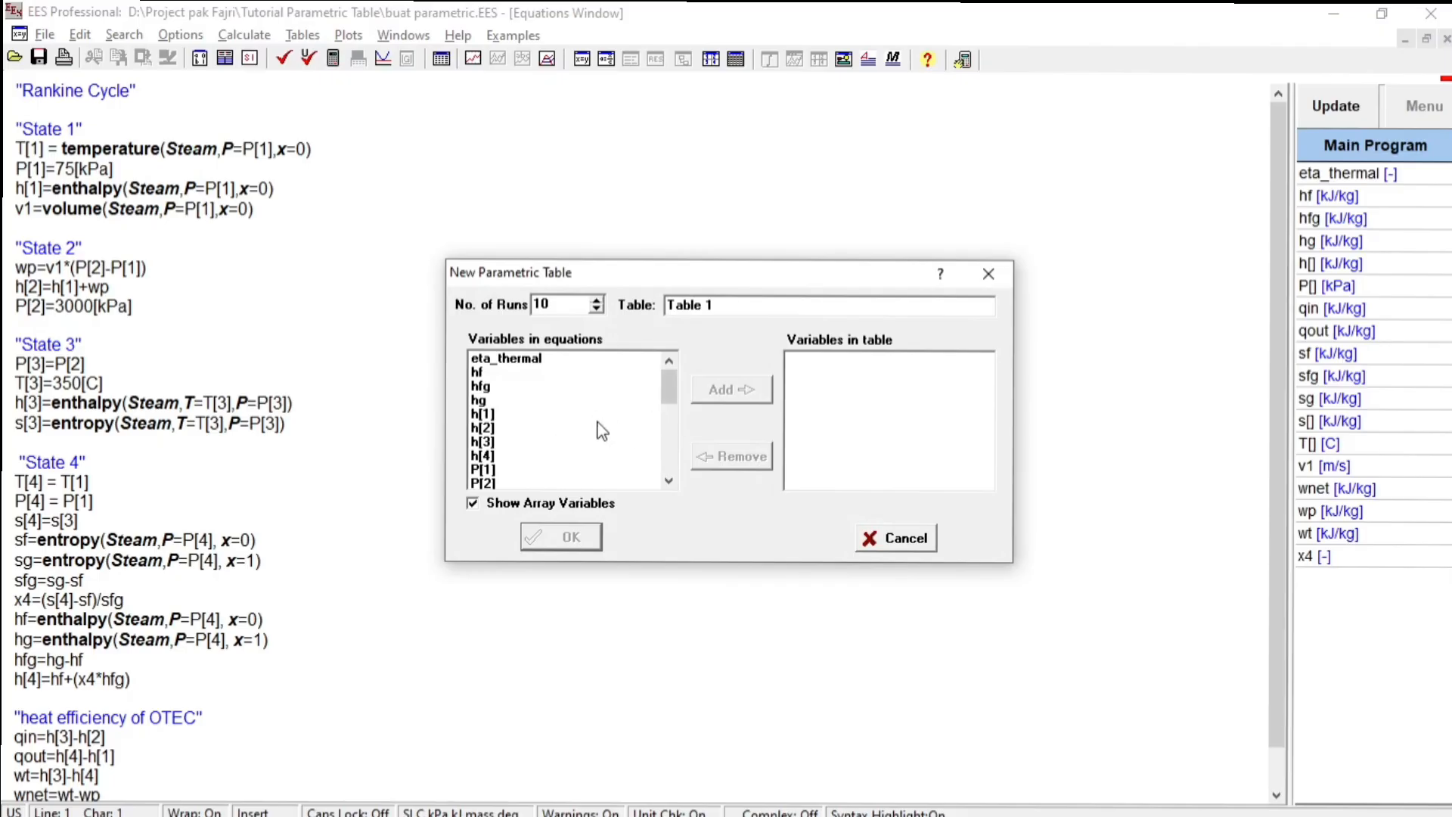
scroll(557, 423, "down", 1)
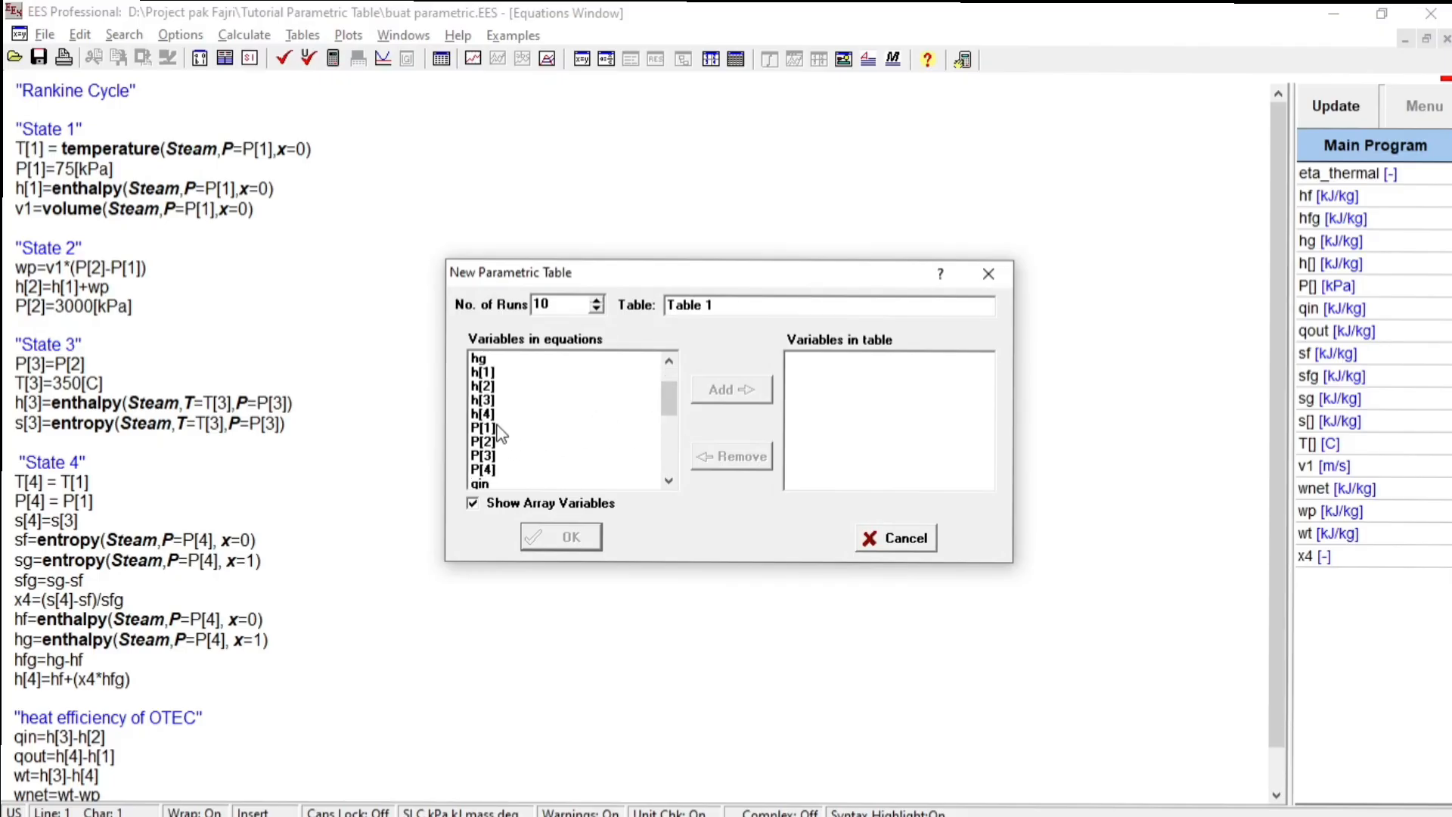
left_click_drag(497, 429, 587, 455)
left_click(755, 399)
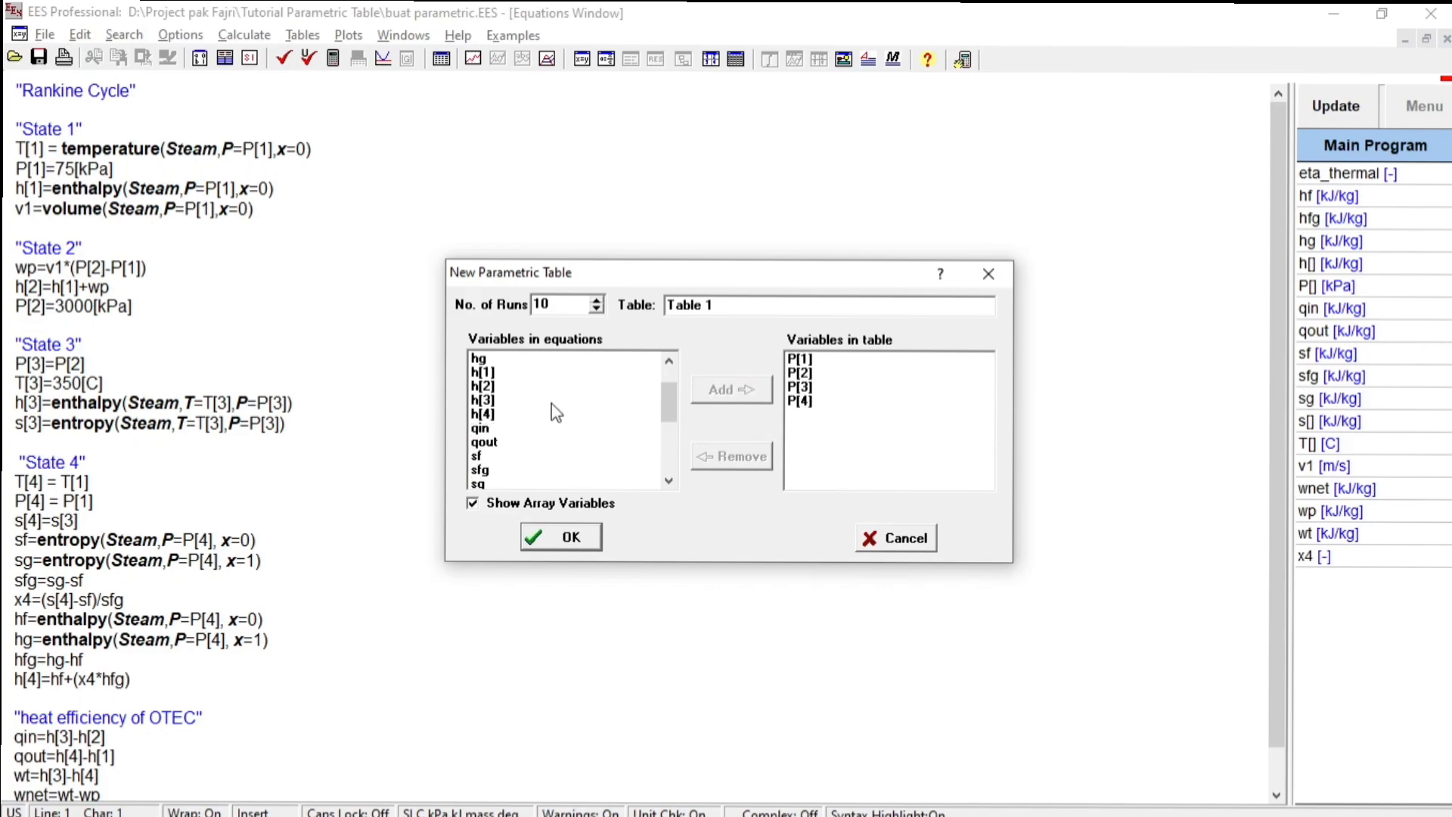
- Add only the temperature variable T[3] to the variables in the new table
scroll(542, 417, "down", 2)
left_click_drag(488, 441, 624, 474)
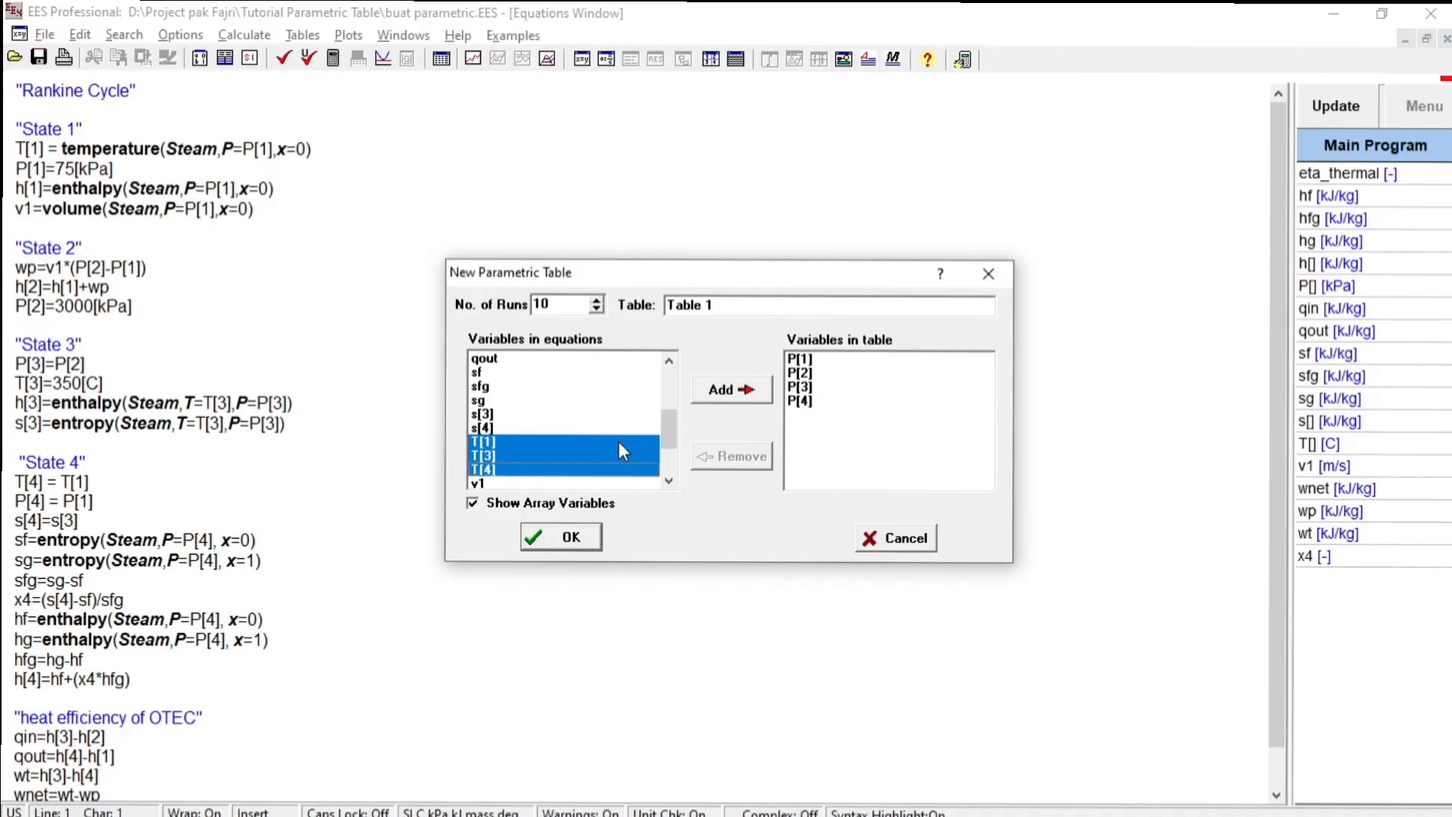
left_click(619, 443, "ctrl")
left_click(593, 472, "ctrl")
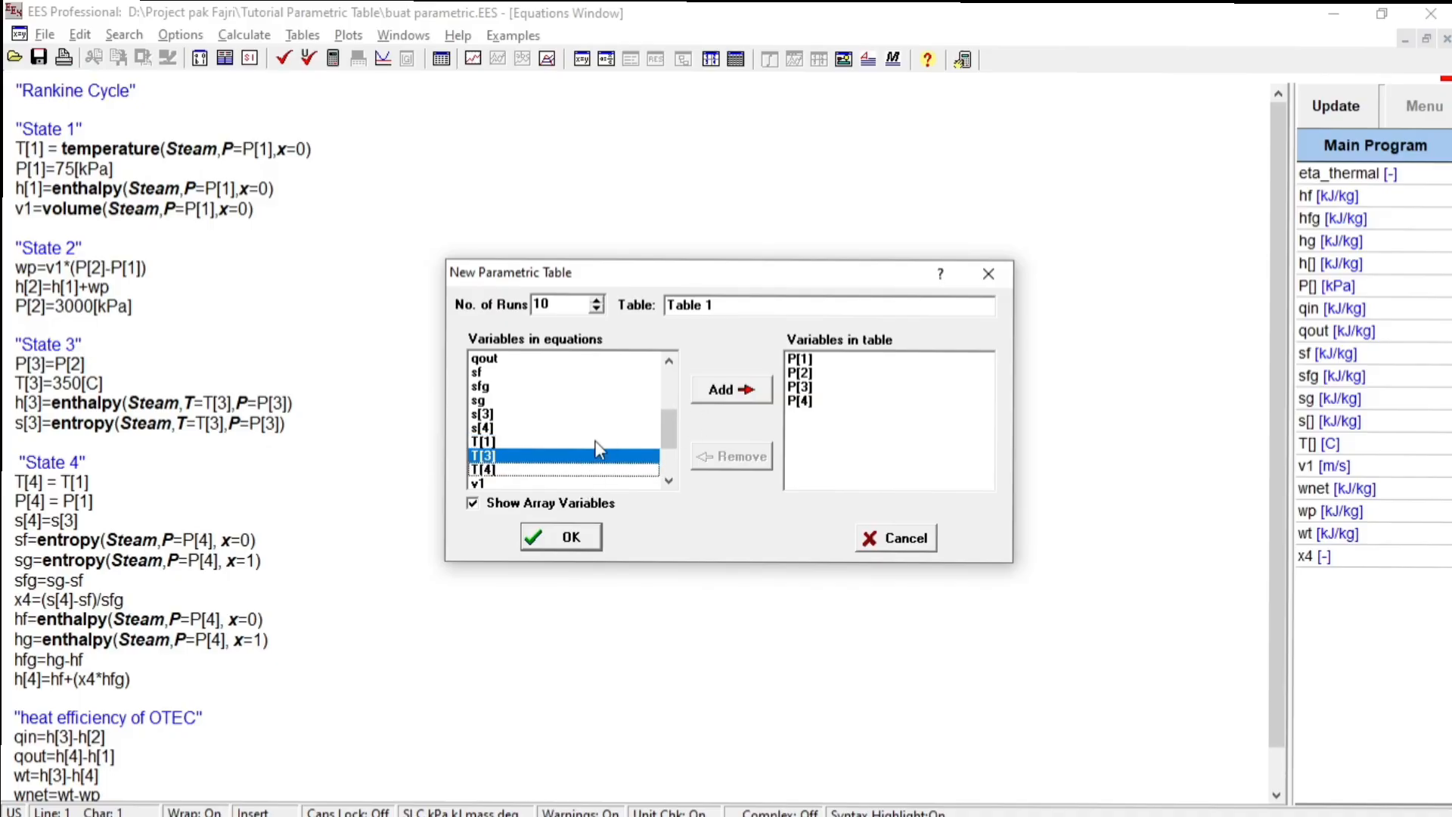
left_click(743, 395)
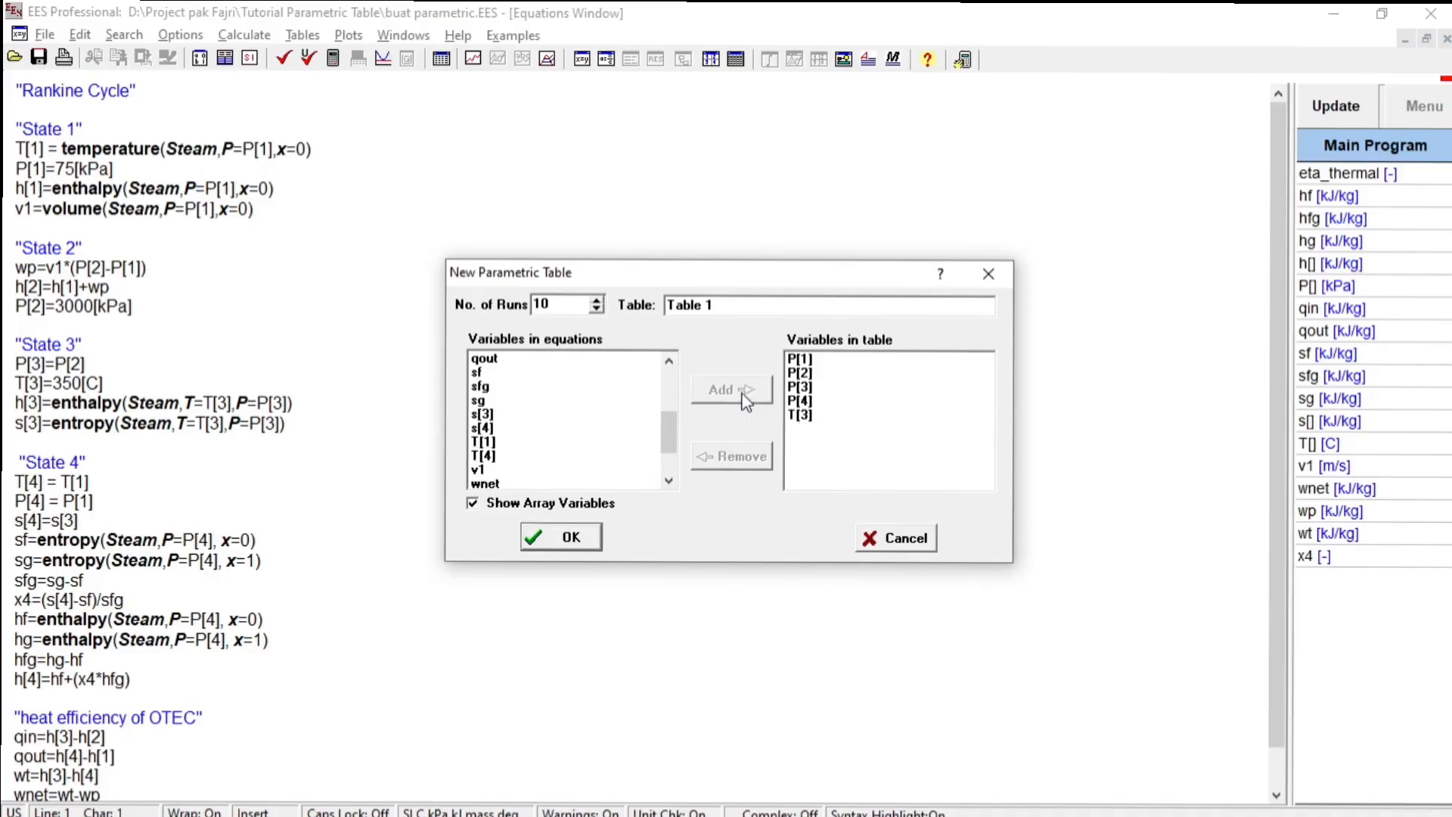
- Add the enthalpy variables h[1] through h[4] to the variables in the table
scroll(567, 435, "up", 3)
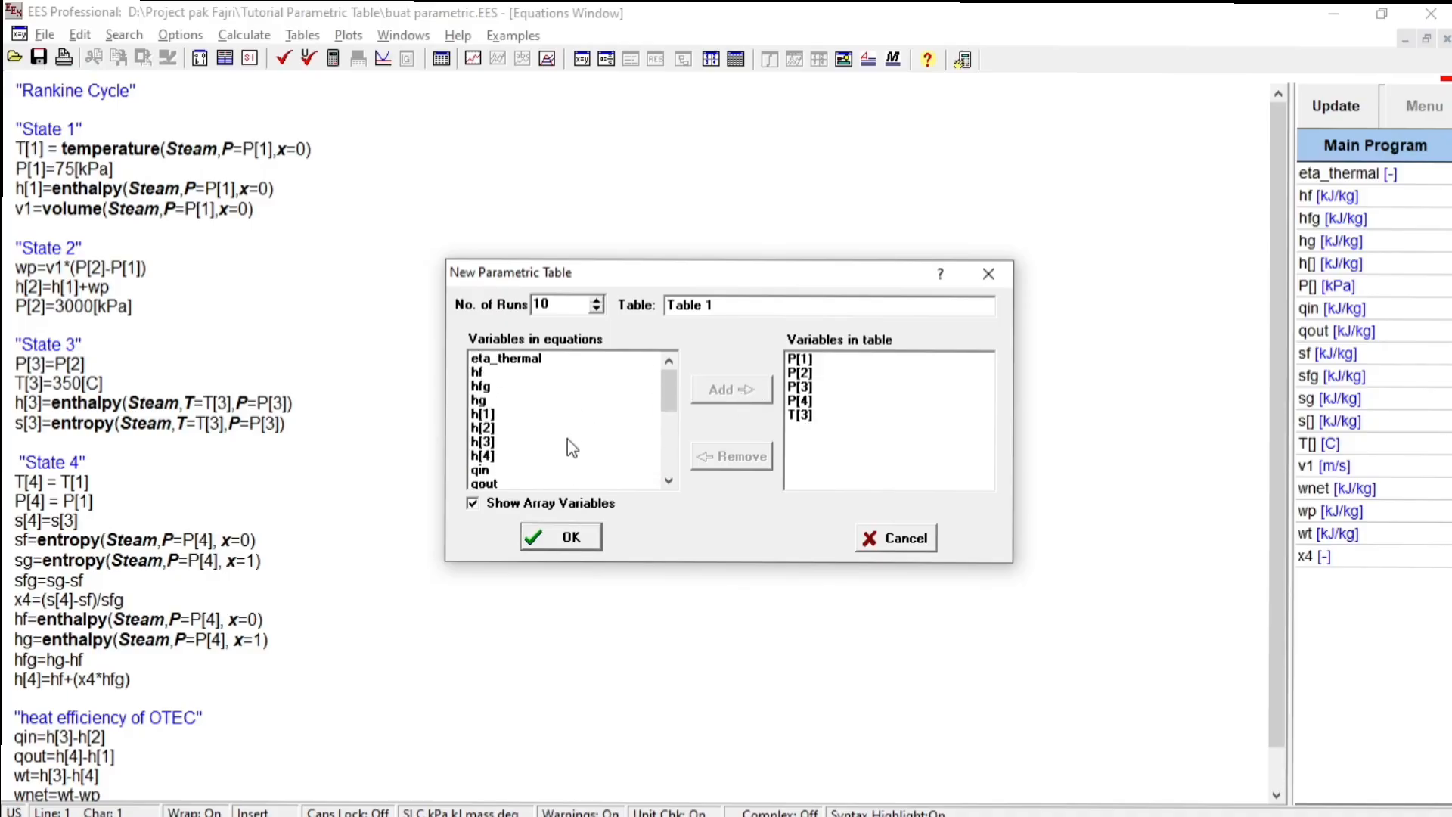
left_click(499, 414)
left_click(499, 429, "shift")
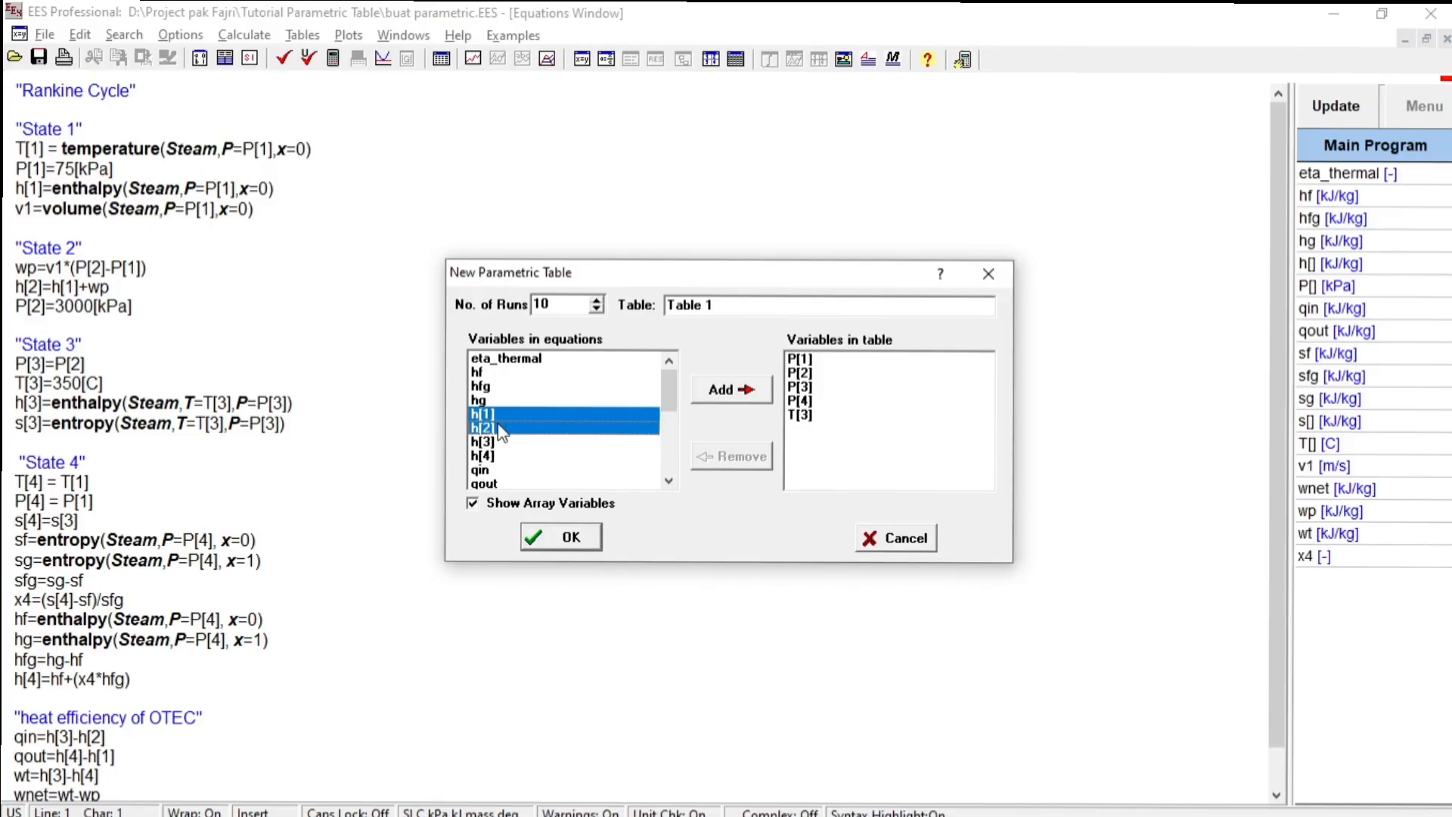
left_click(498, 442, "shift")
left_click(499, 457, "shift")
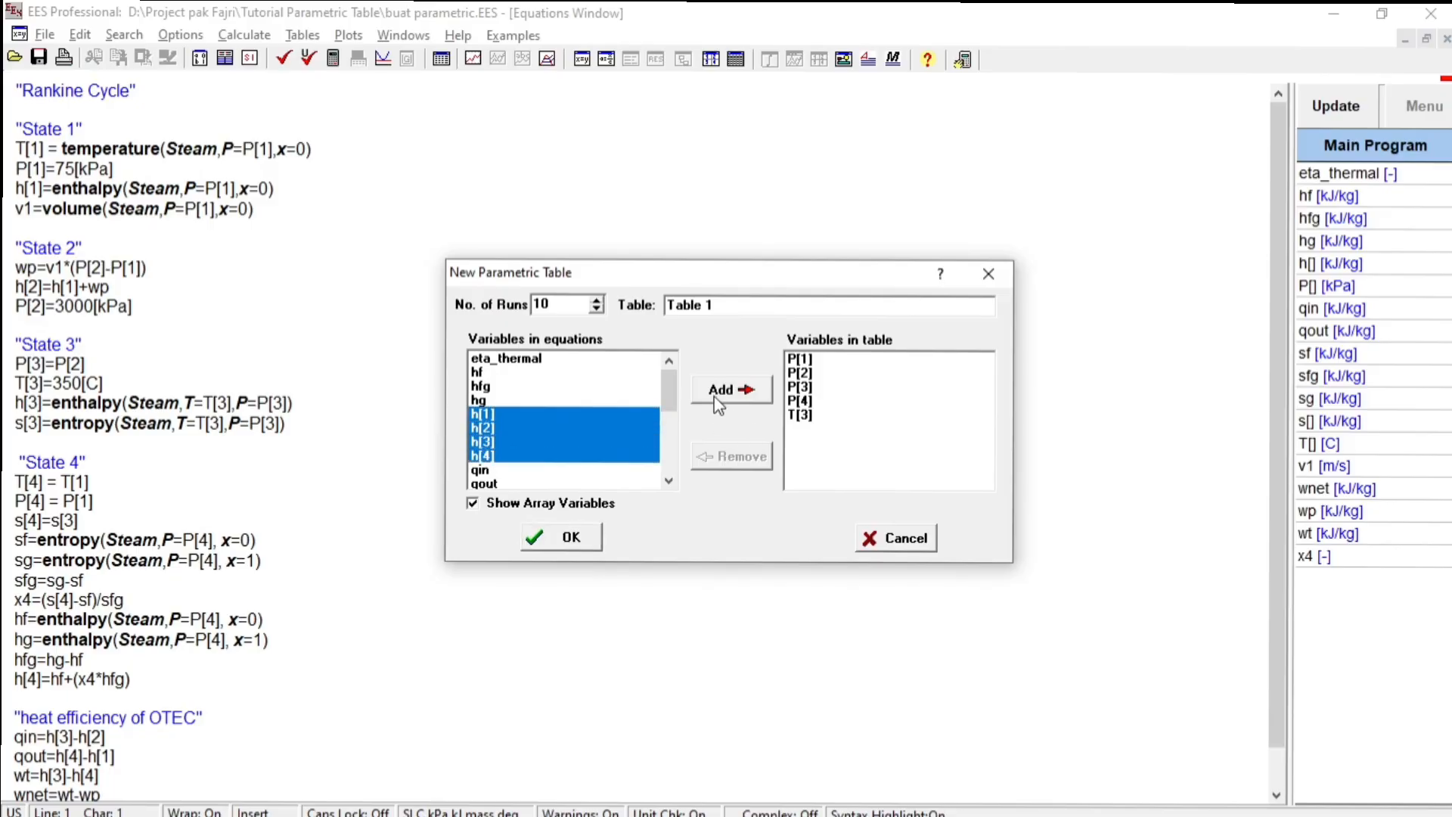
left_click(714, 396)
- Add v1, followed by qin and qout, to the variables in the table
scroll(545, 448, "down", 2)
left_click(516, 455)
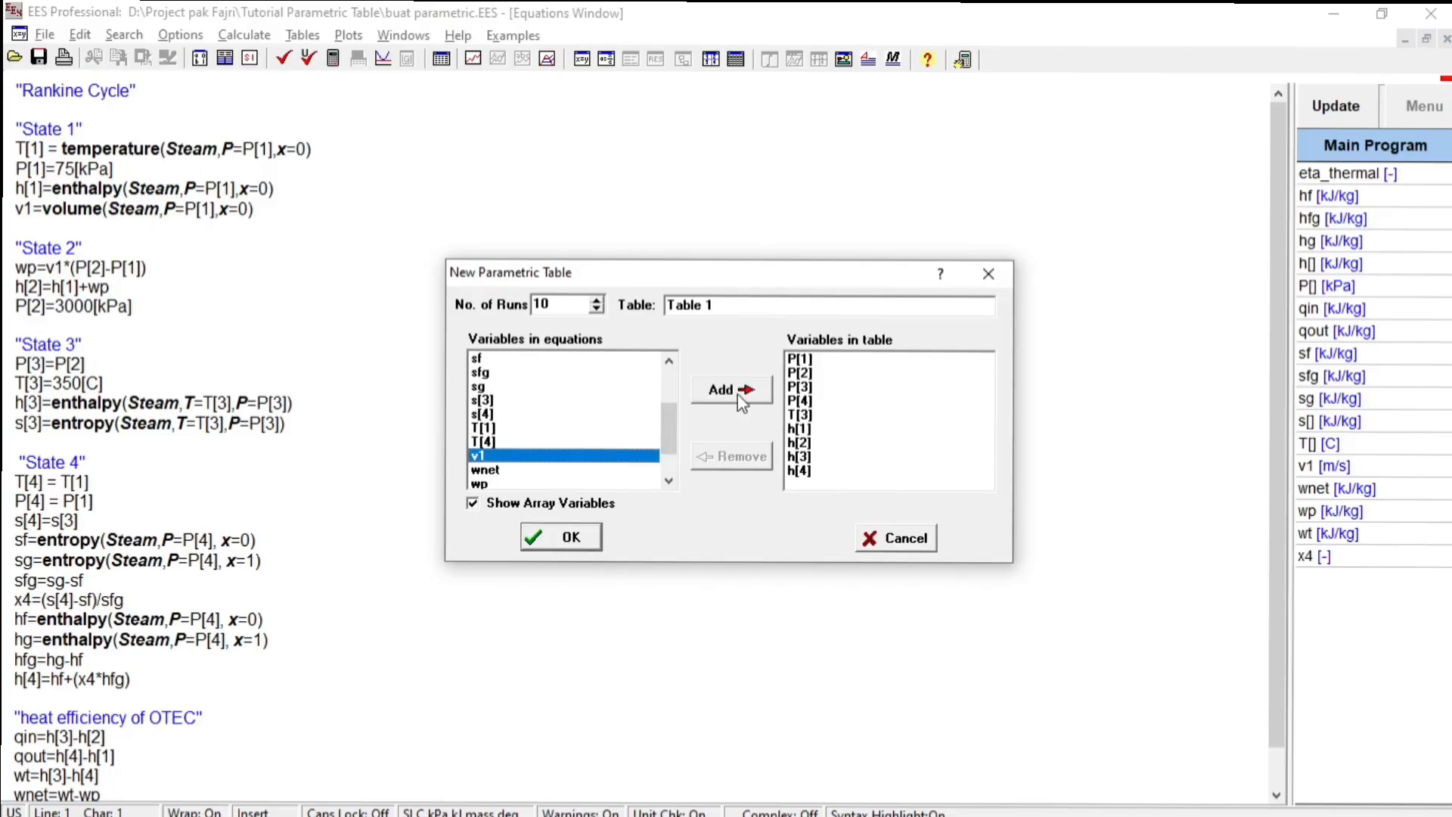
left_click(734, 392)
scroll(540, 447, "up", 3)
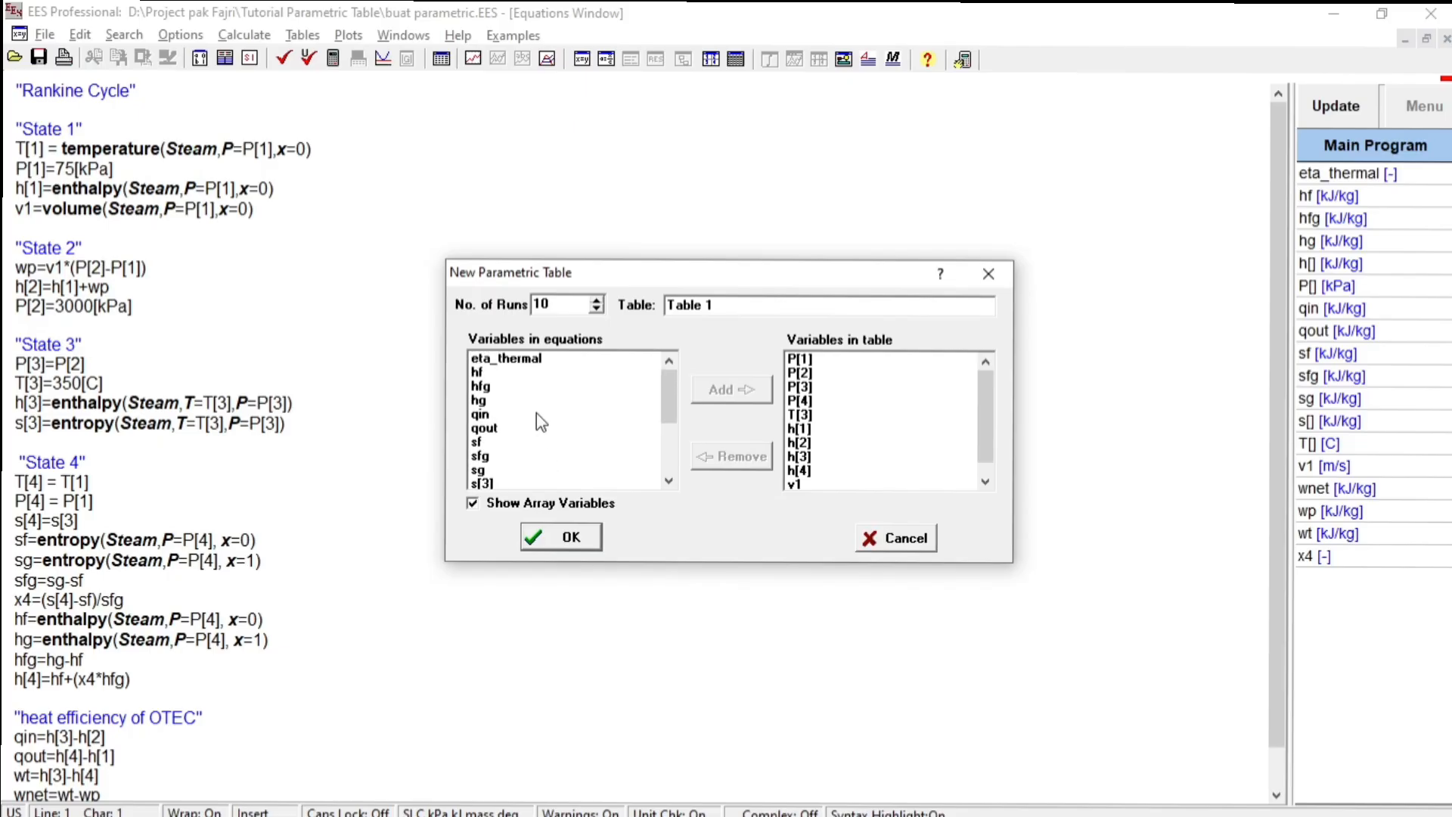
left_click(522, 414)
left_click(728, 390)
- Add the work variables wp and wt, followed by wnet, to the variables in the table
scroll(578, 425, "down", 3)
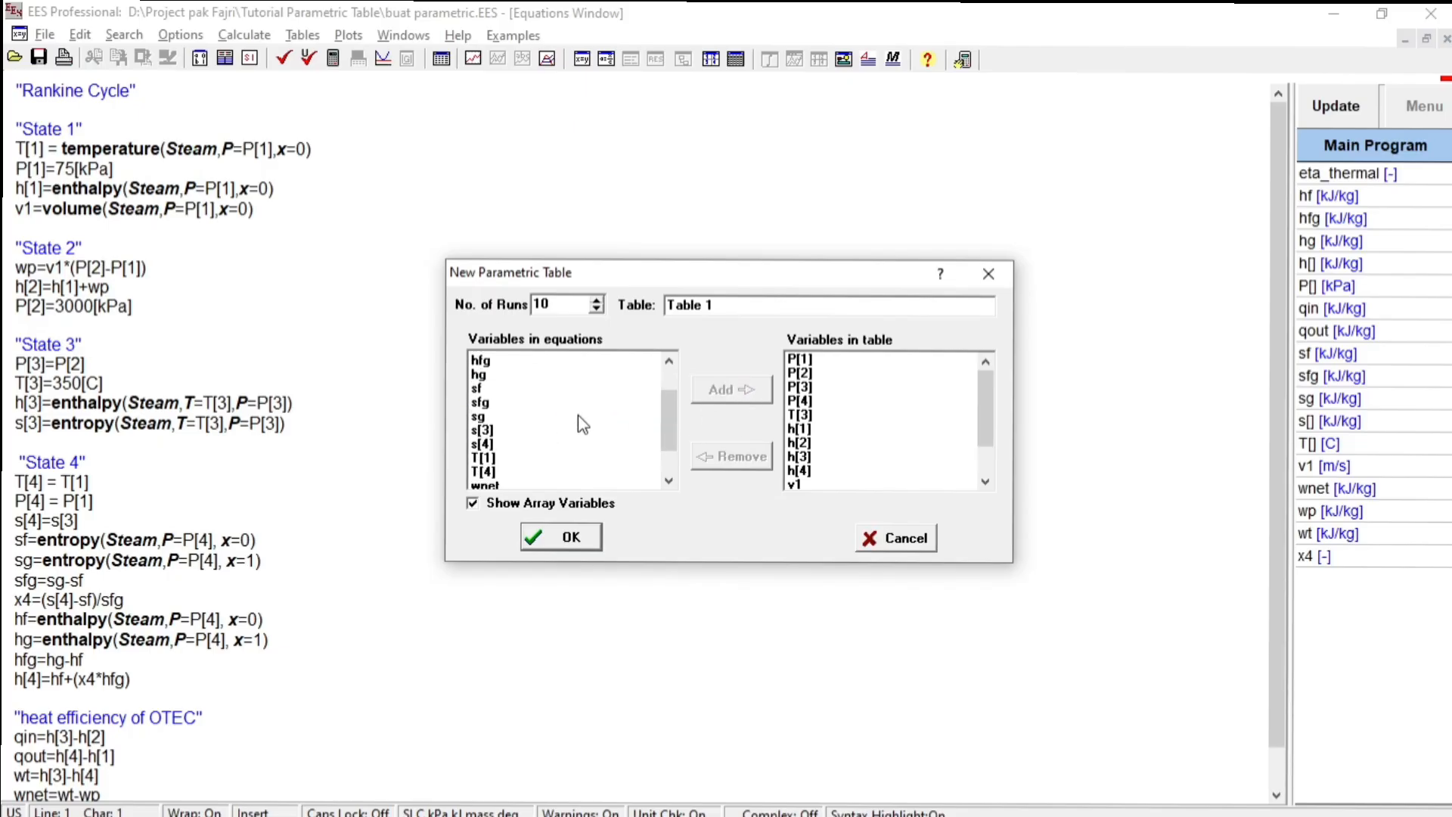
left_click(533, 443)
left_click(534, 457, "shift")
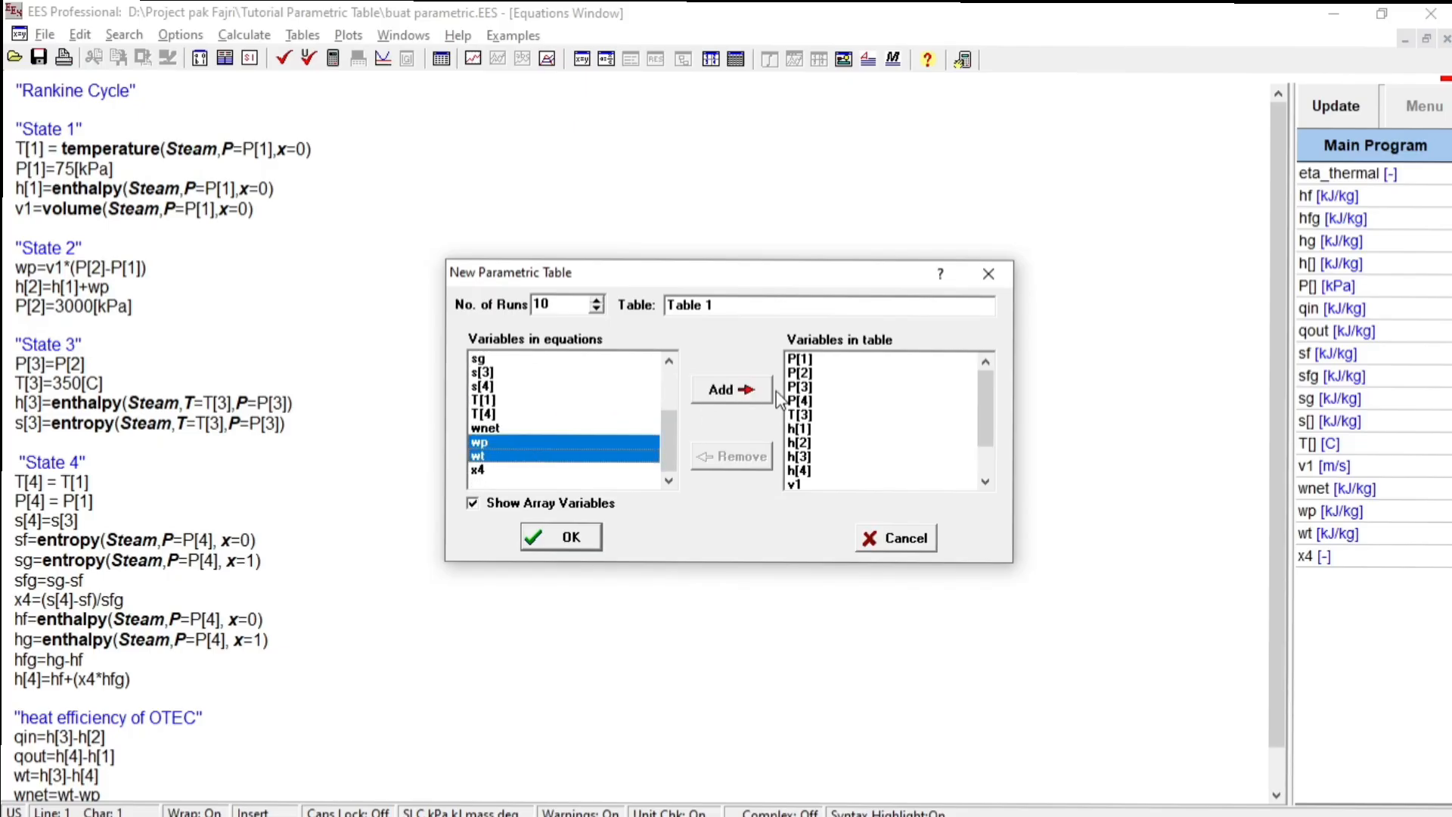
left_click(733, 390)
left_click(582, 430)
left_click(724, 391)
- Create the parametric table with eta_thermal as its last variable and fit the column widths so all columns show
scroll(560, 406, "up", 3)
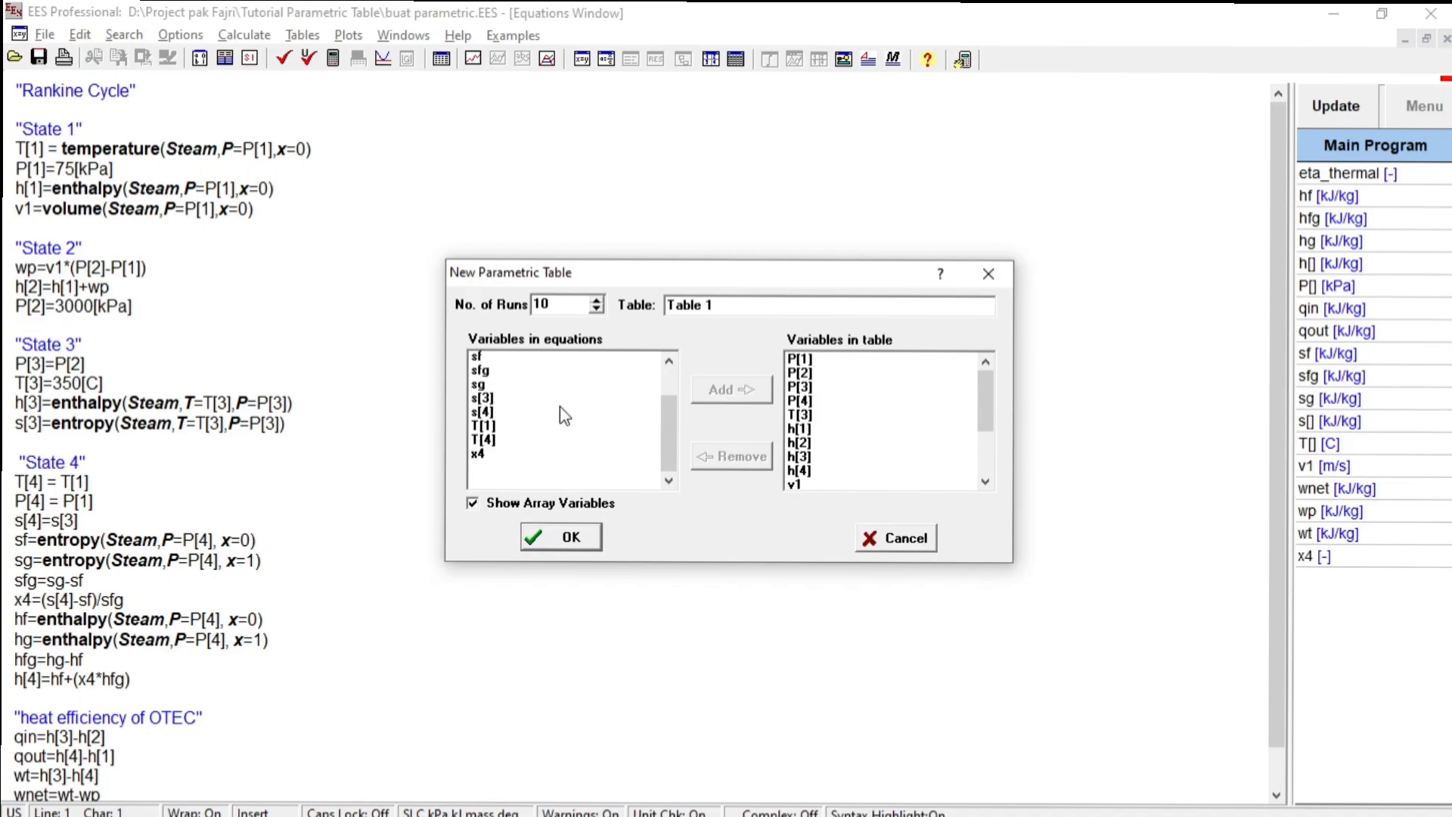
left_click(522, 358)
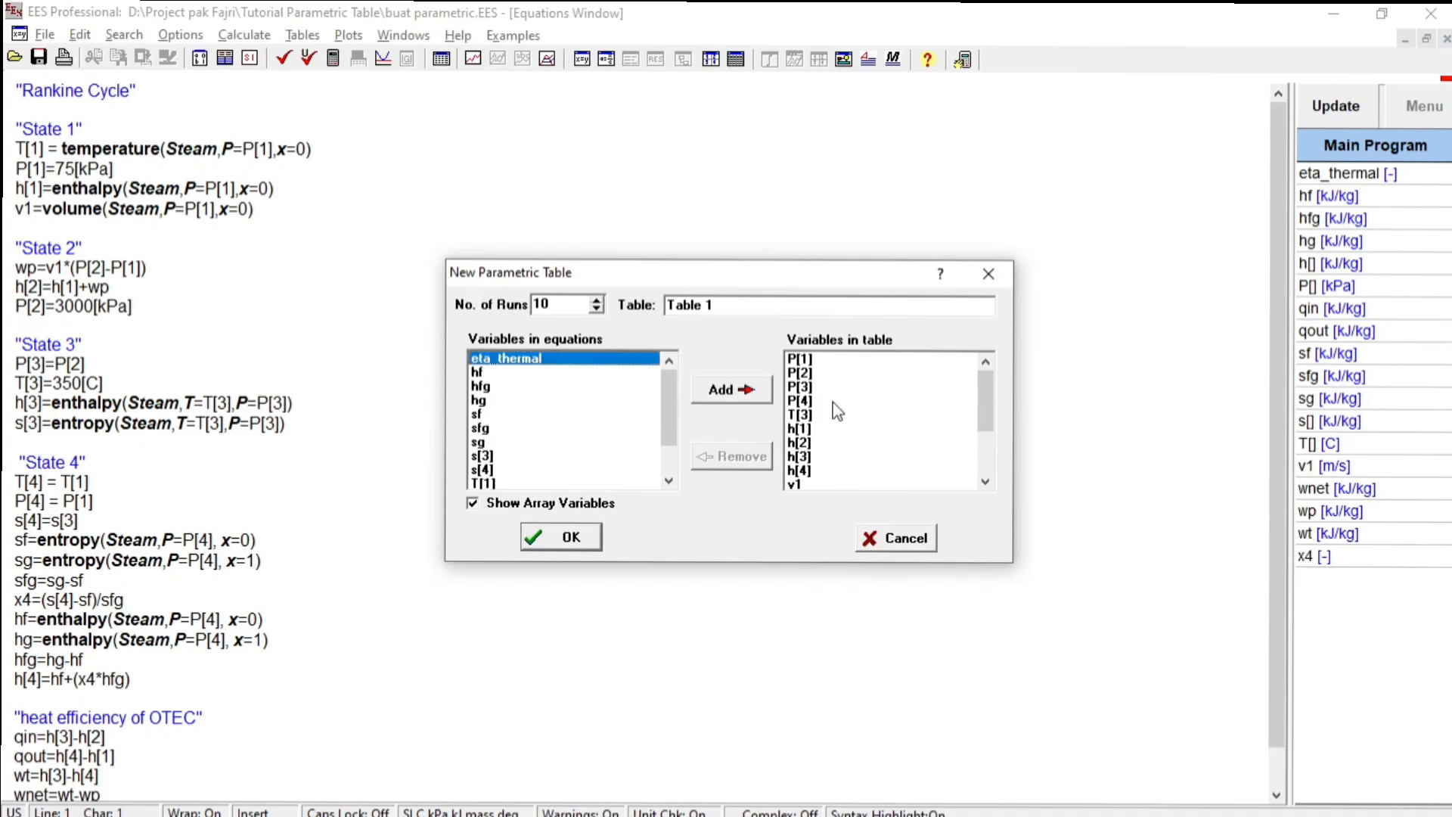
left_click(719, 400)
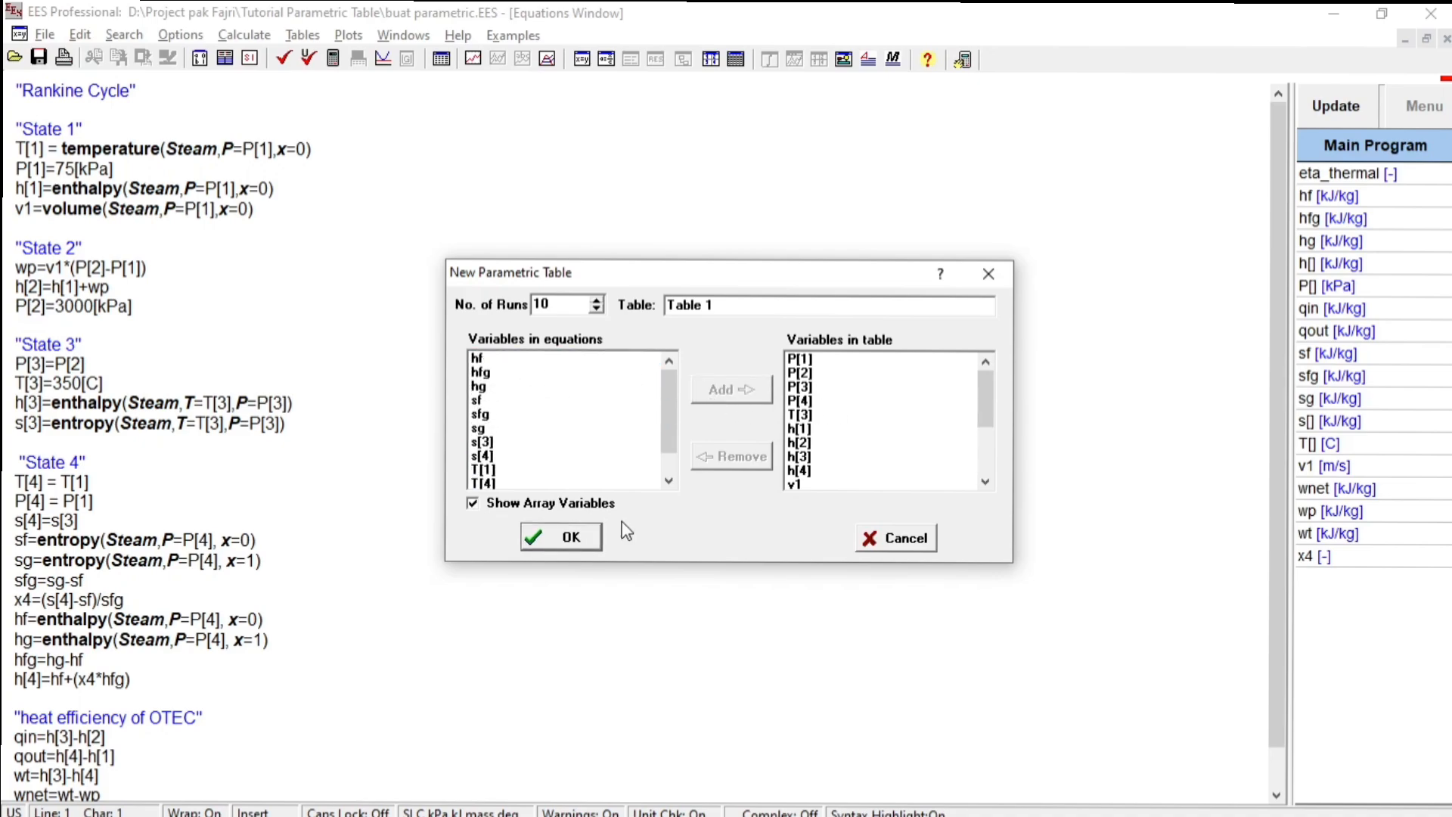
left_click(572, 538)
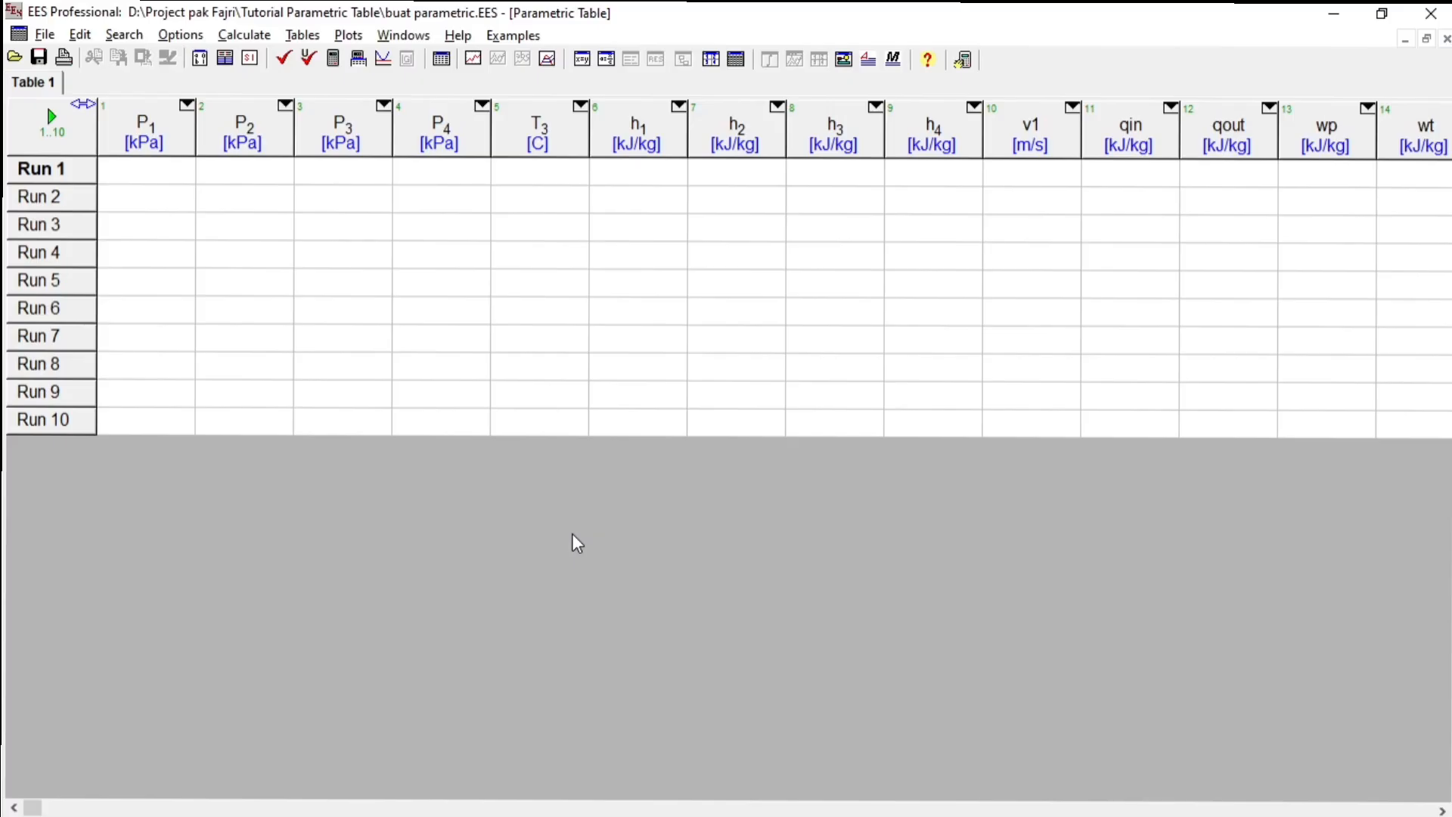
left_click(85, 105)
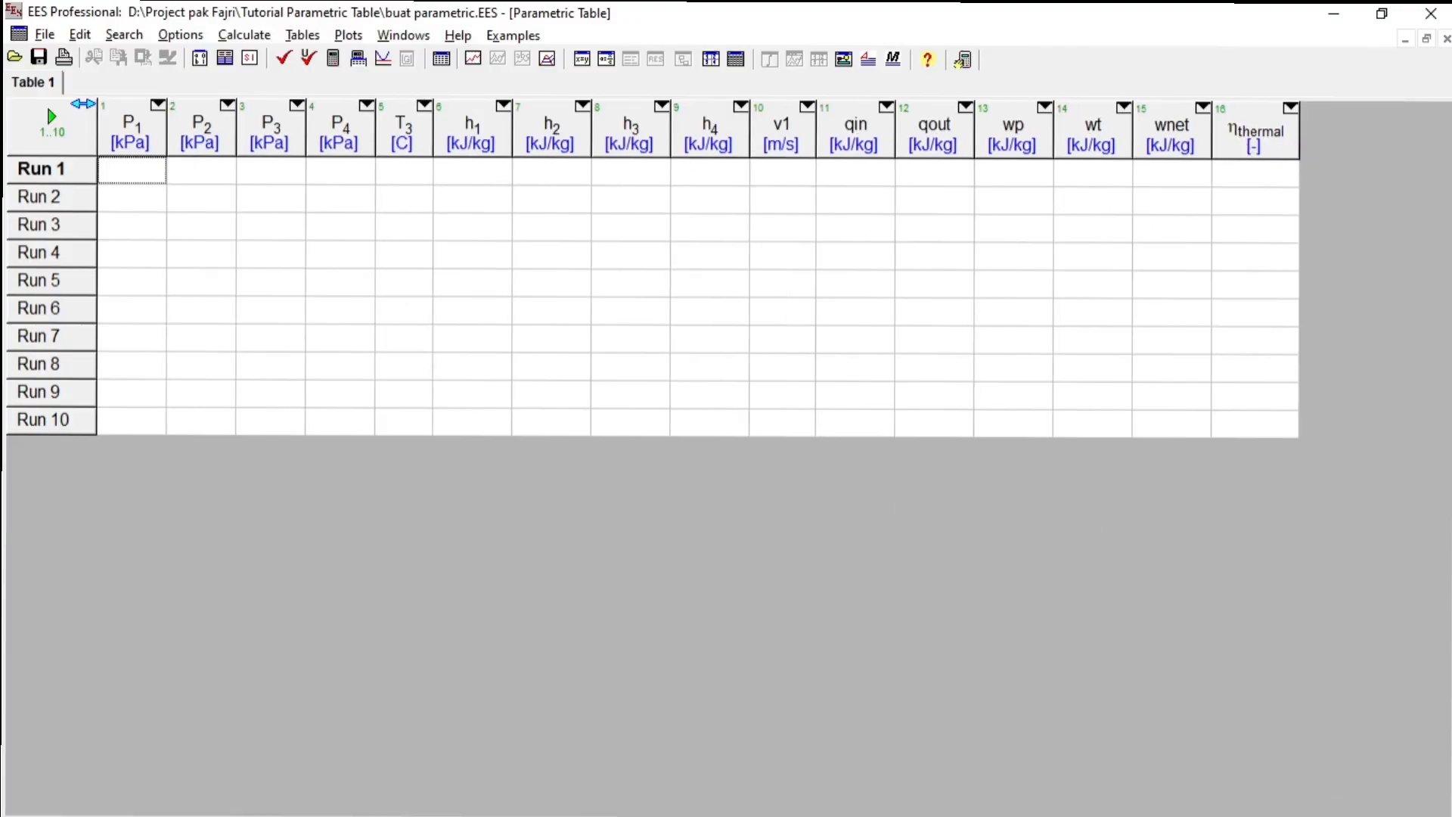
- Enter 75 kPa as the P1 value for Run 1 of the parametric table
left_click(144, 179)
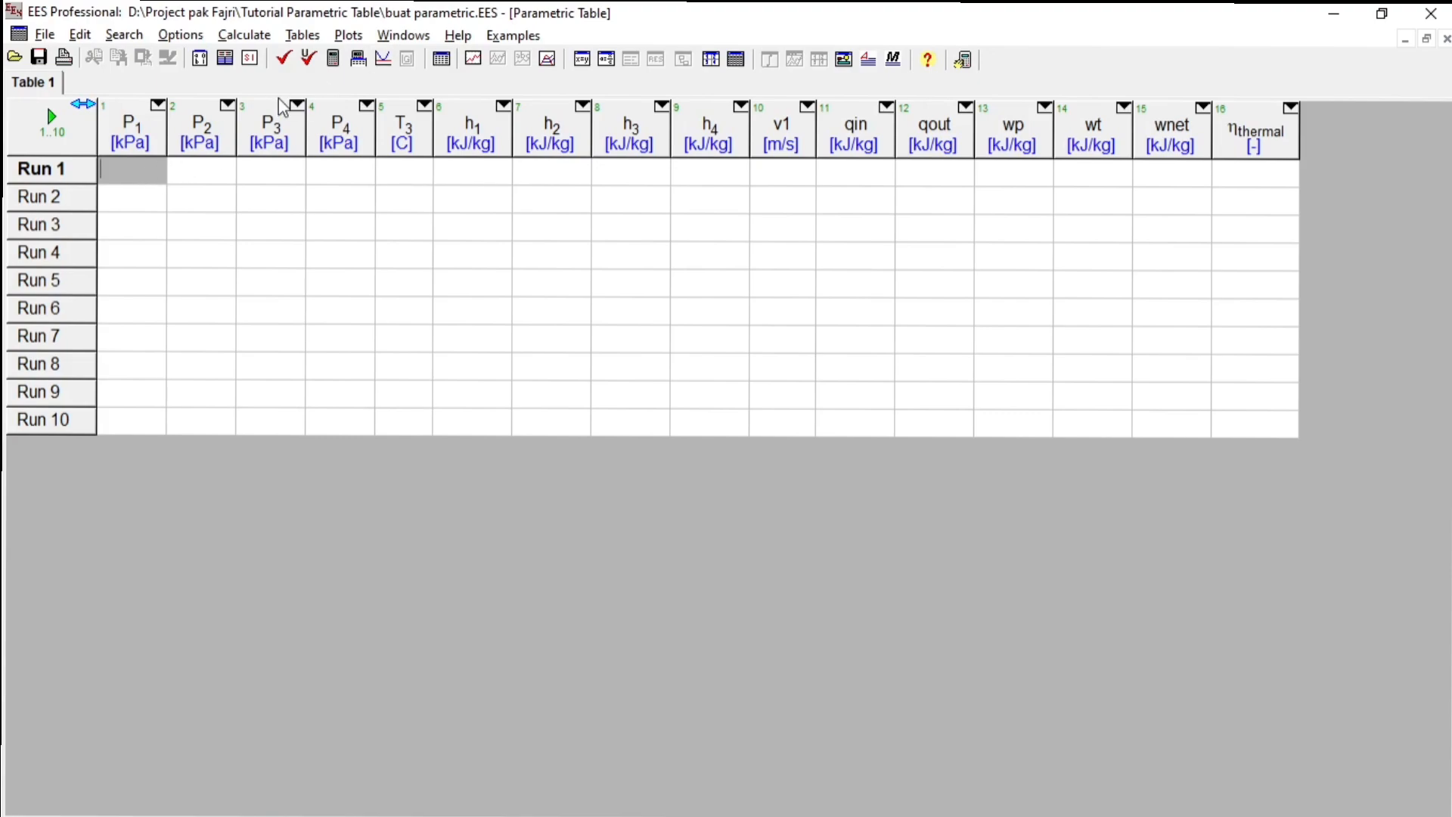
type("75")
left_click(291, 232)
left_click(155, 176)
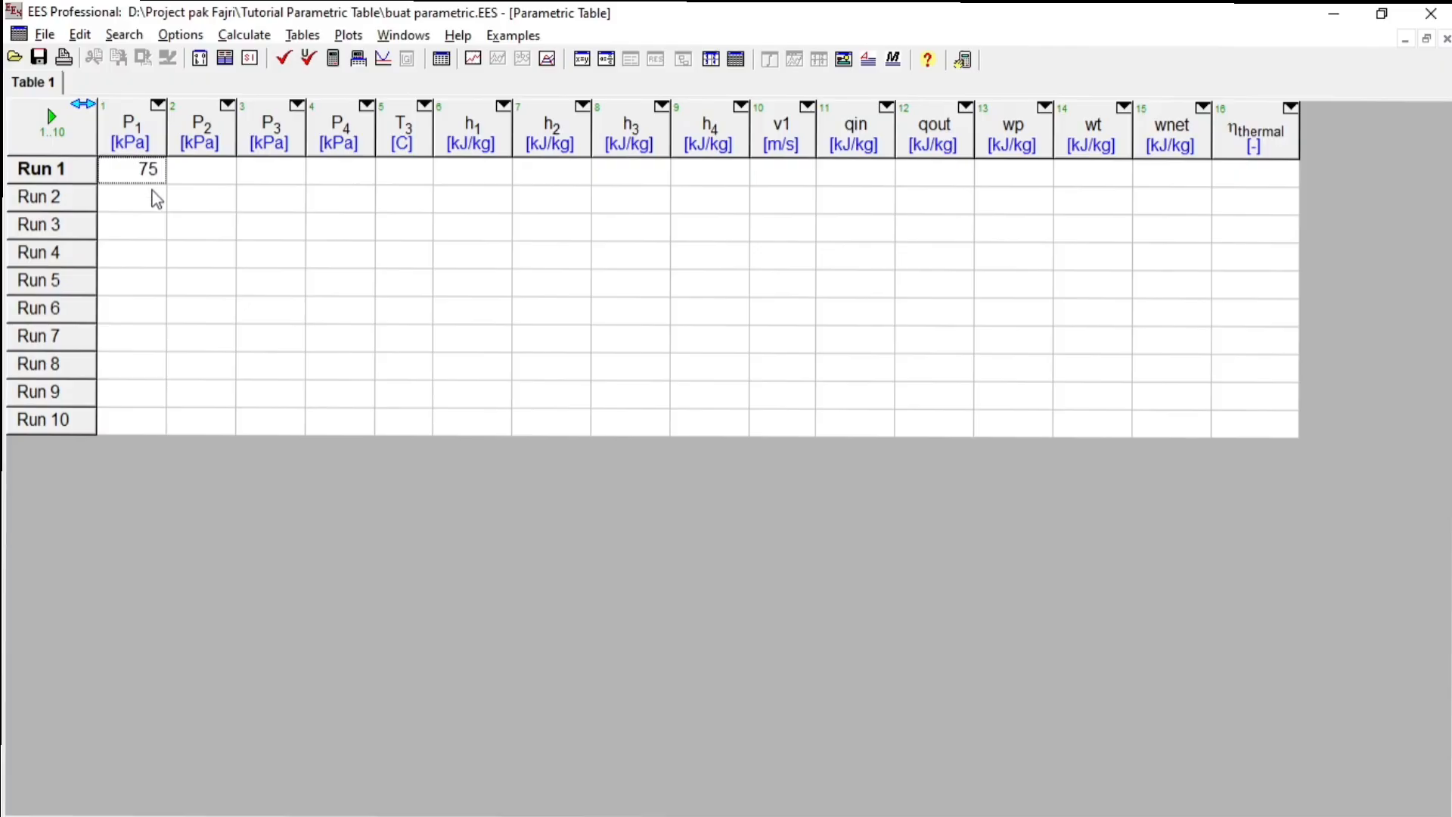
left_click(152, 198)
left_click(155, 174)
- Fill the P1 column with 75 kPa for Run 2 through Run 10
left_click(142, 206)
type("75")
left_click(144, 229)
type("75")
left_click(143, 259)
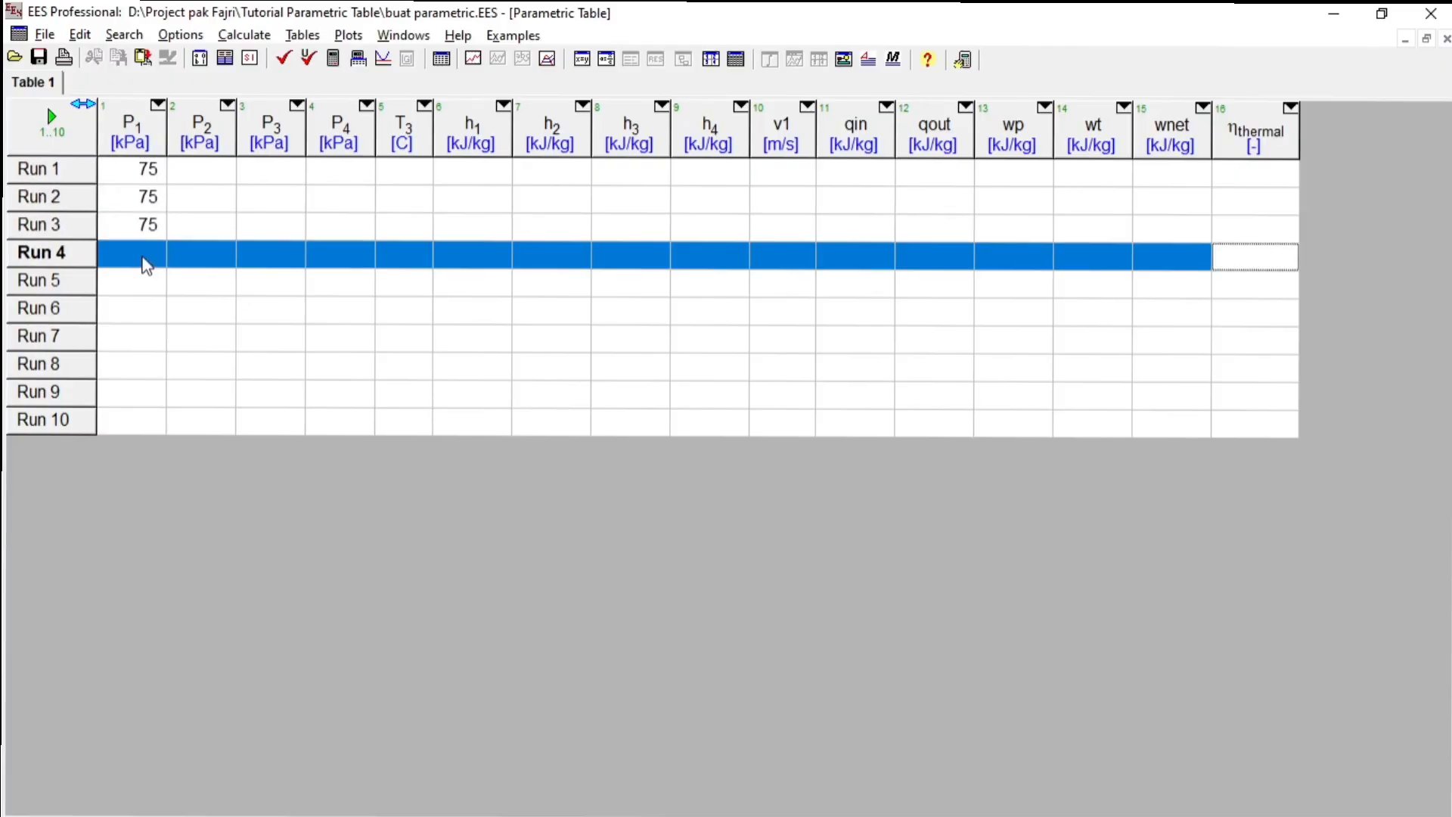
type("75")
left_click(138, 281)
type("75")
left_click(137, 309)
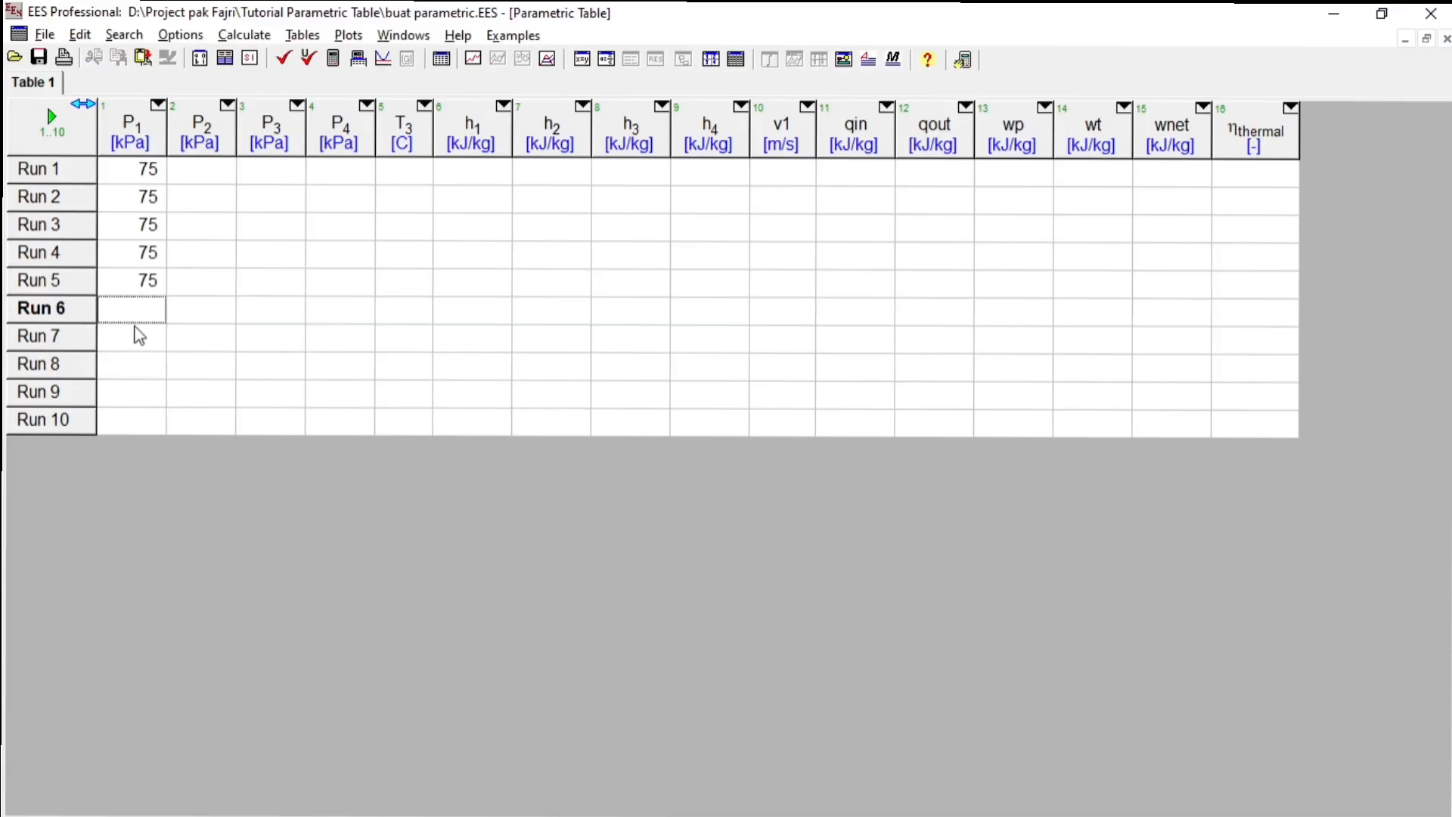
type("75")
left_click(137, 337)
type("75")
left_click(137, 367)
type("75")
left_click(136, 395)
type("75")
left_click(130, 414)
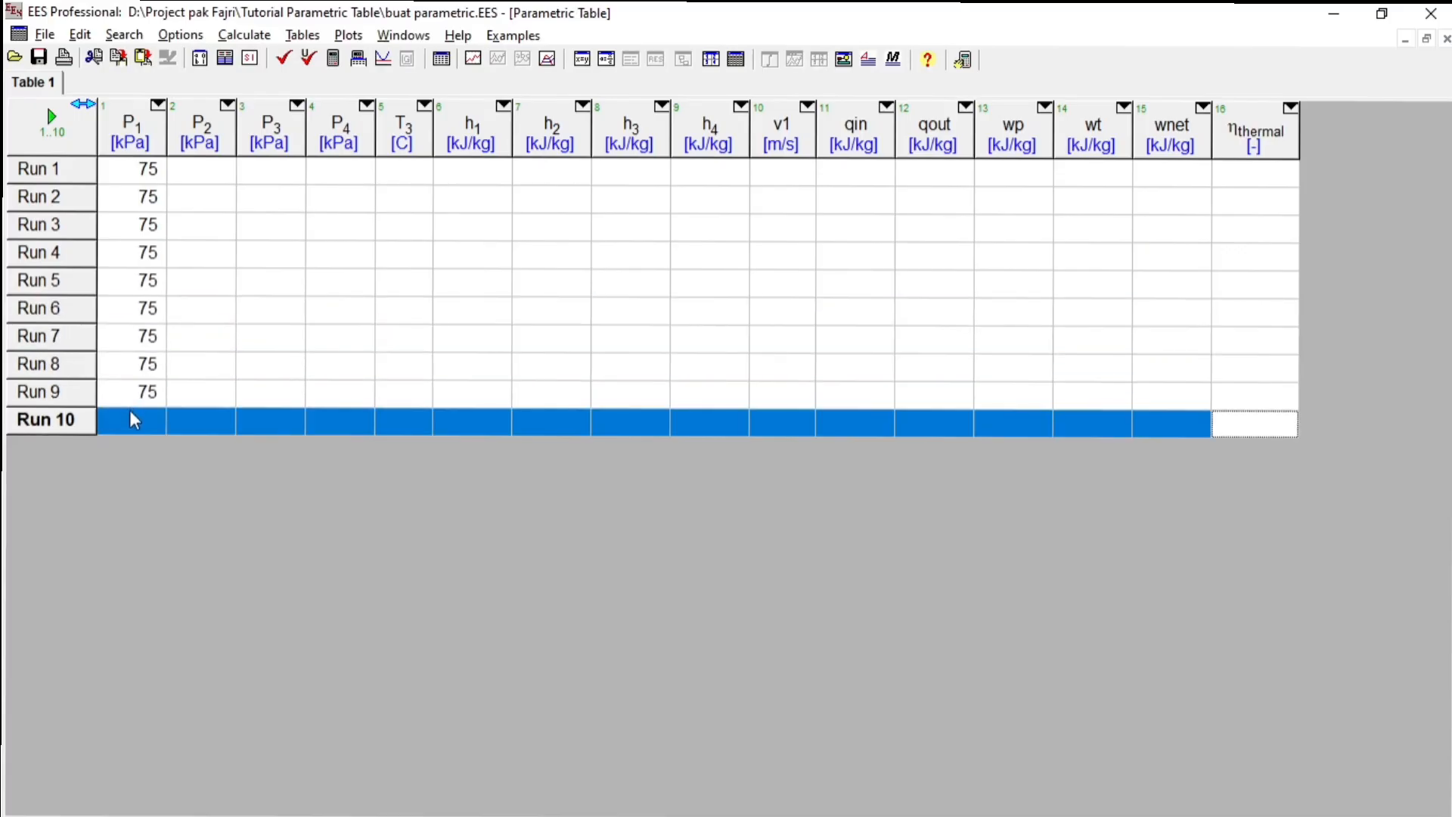
type("75")
- Copy the P1 values of all ten runs into the P4 column, starting at Run 1
left_click(142, 180)
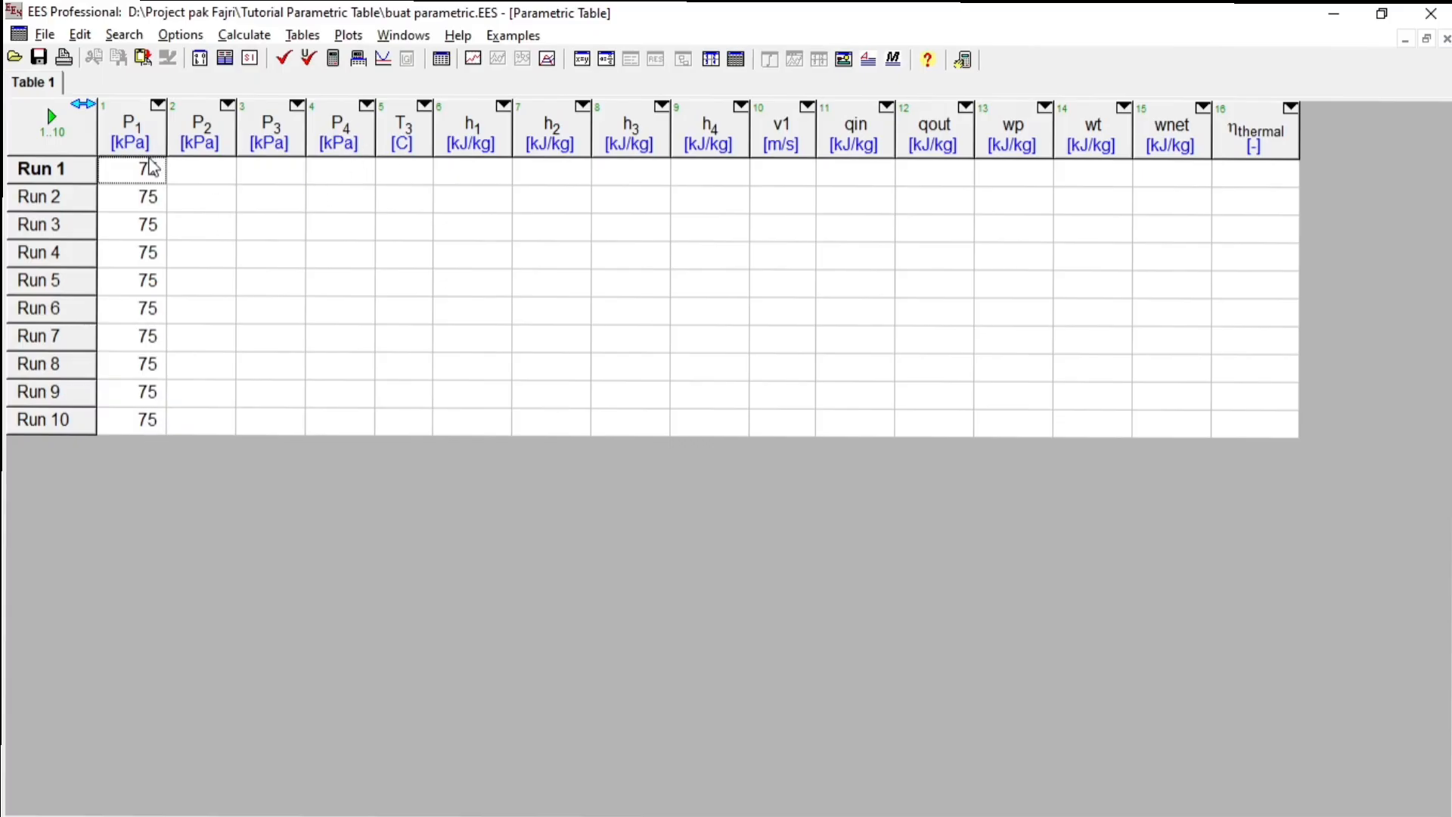
left_click_drag(152, 169, 136, 427)
key("ctrl+c")
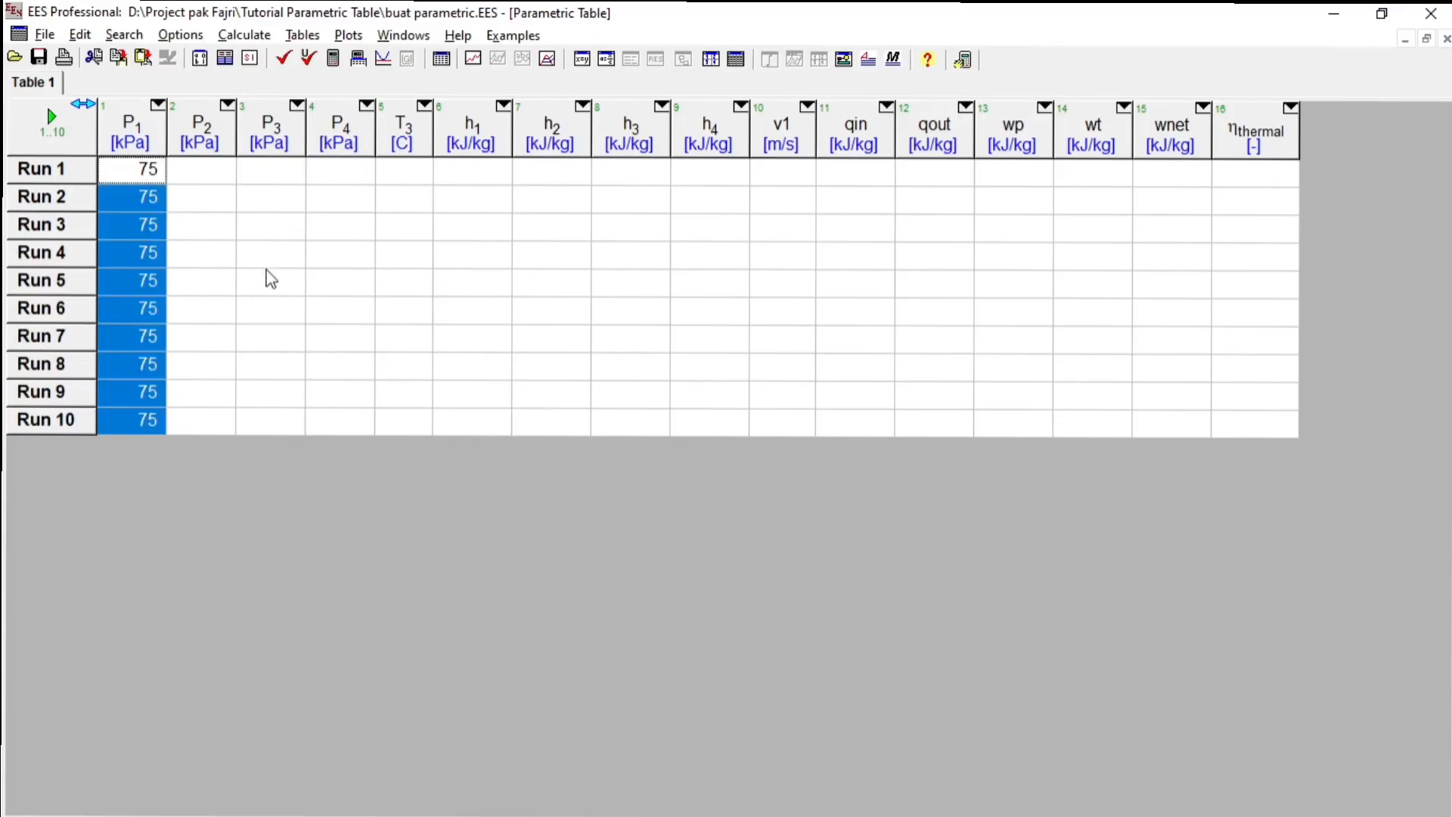
left_click(323, 193)
left_click(338, 163)
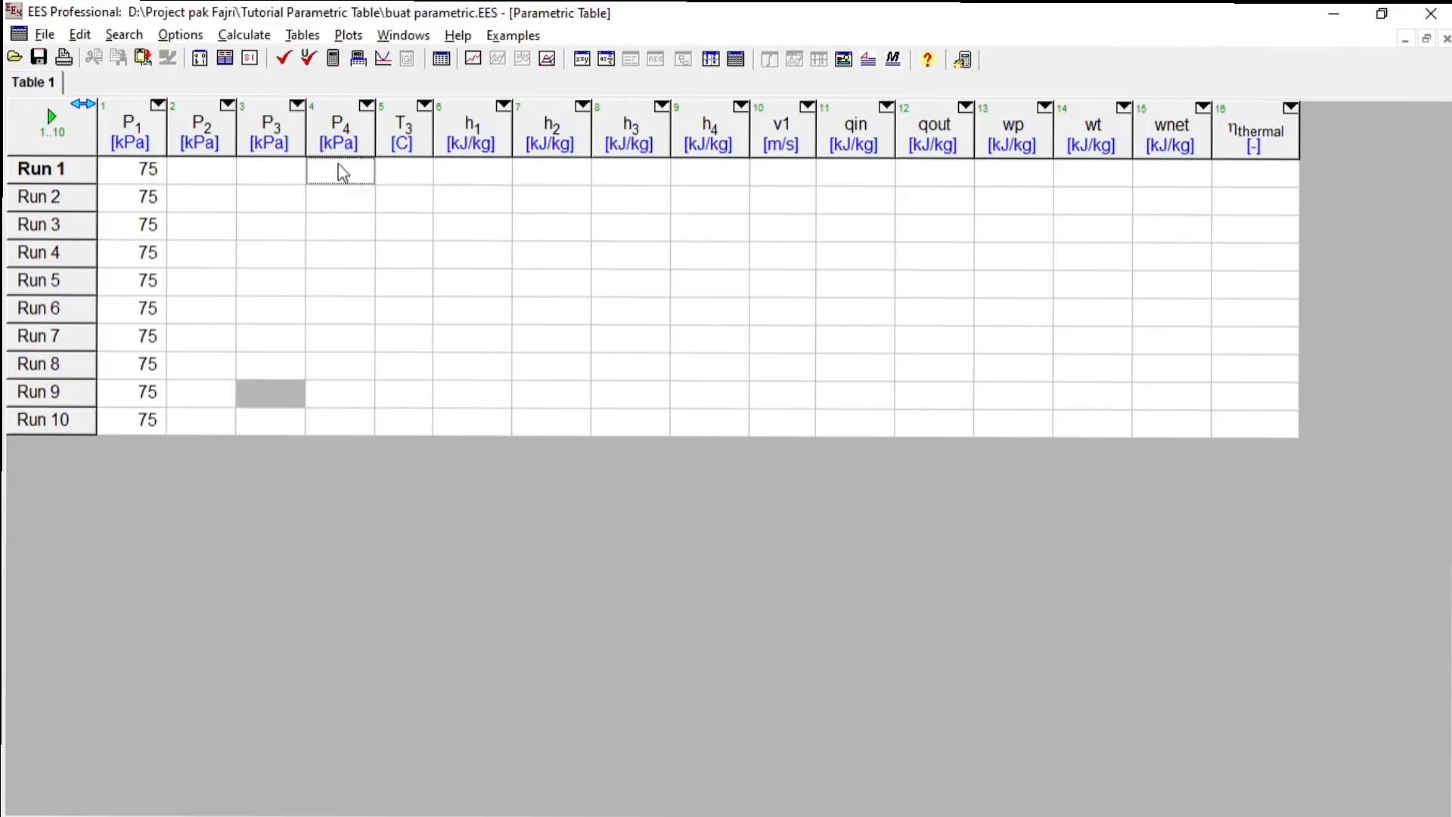
key("ctrl+v")
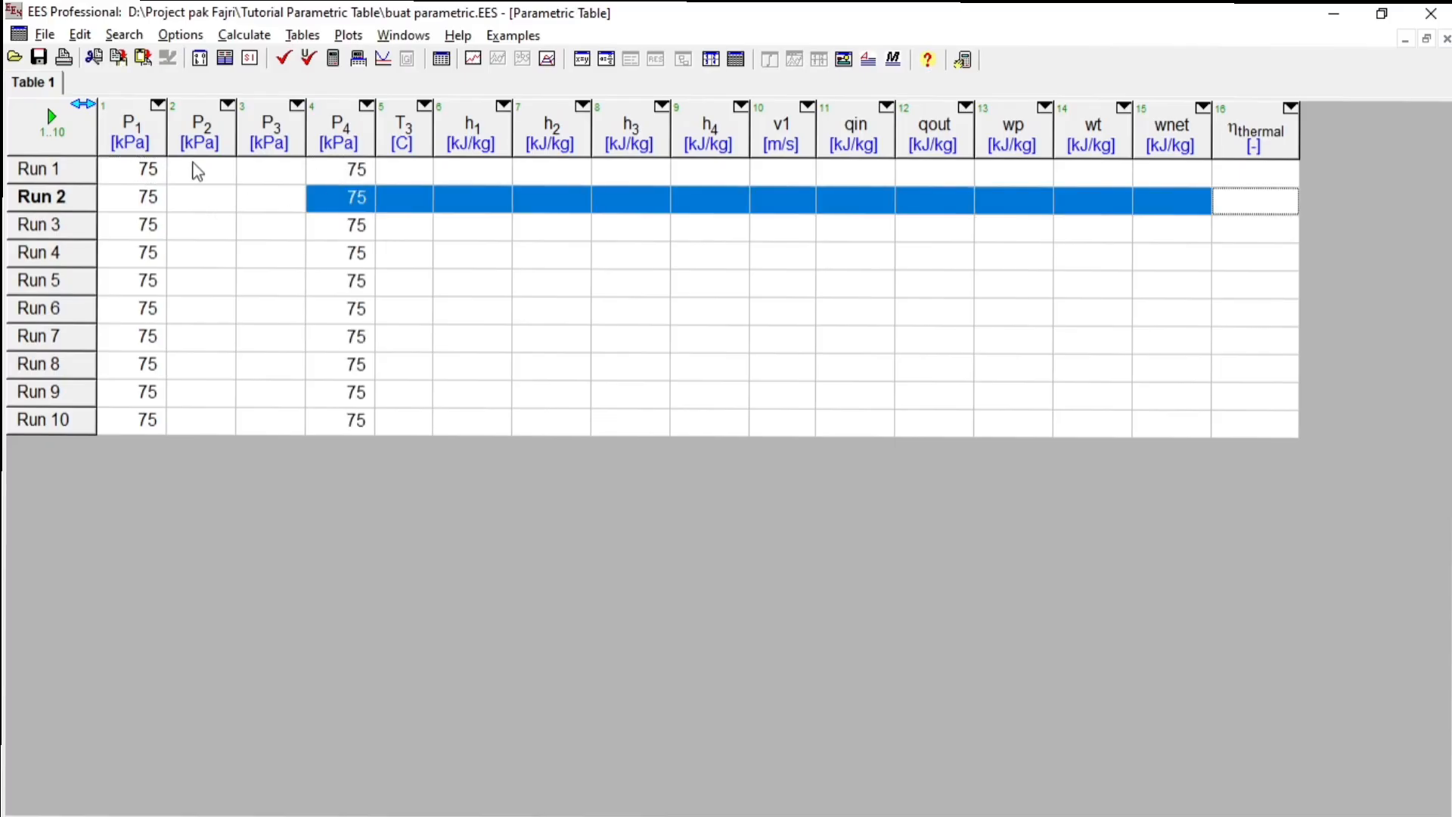
- Enter 3000 kPa as the P2 value for Run 1
left_click(198, 172)
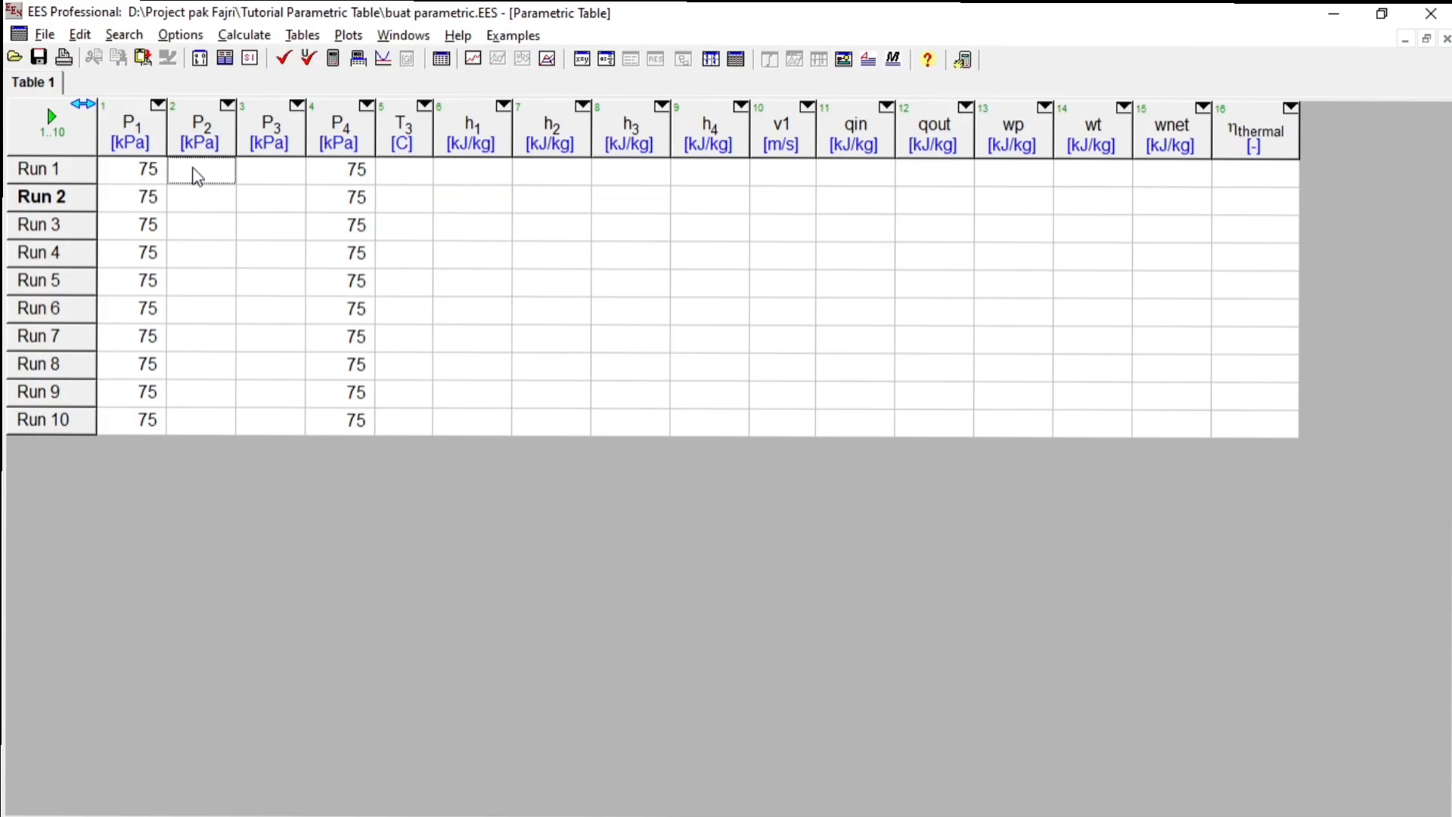
type("3000")
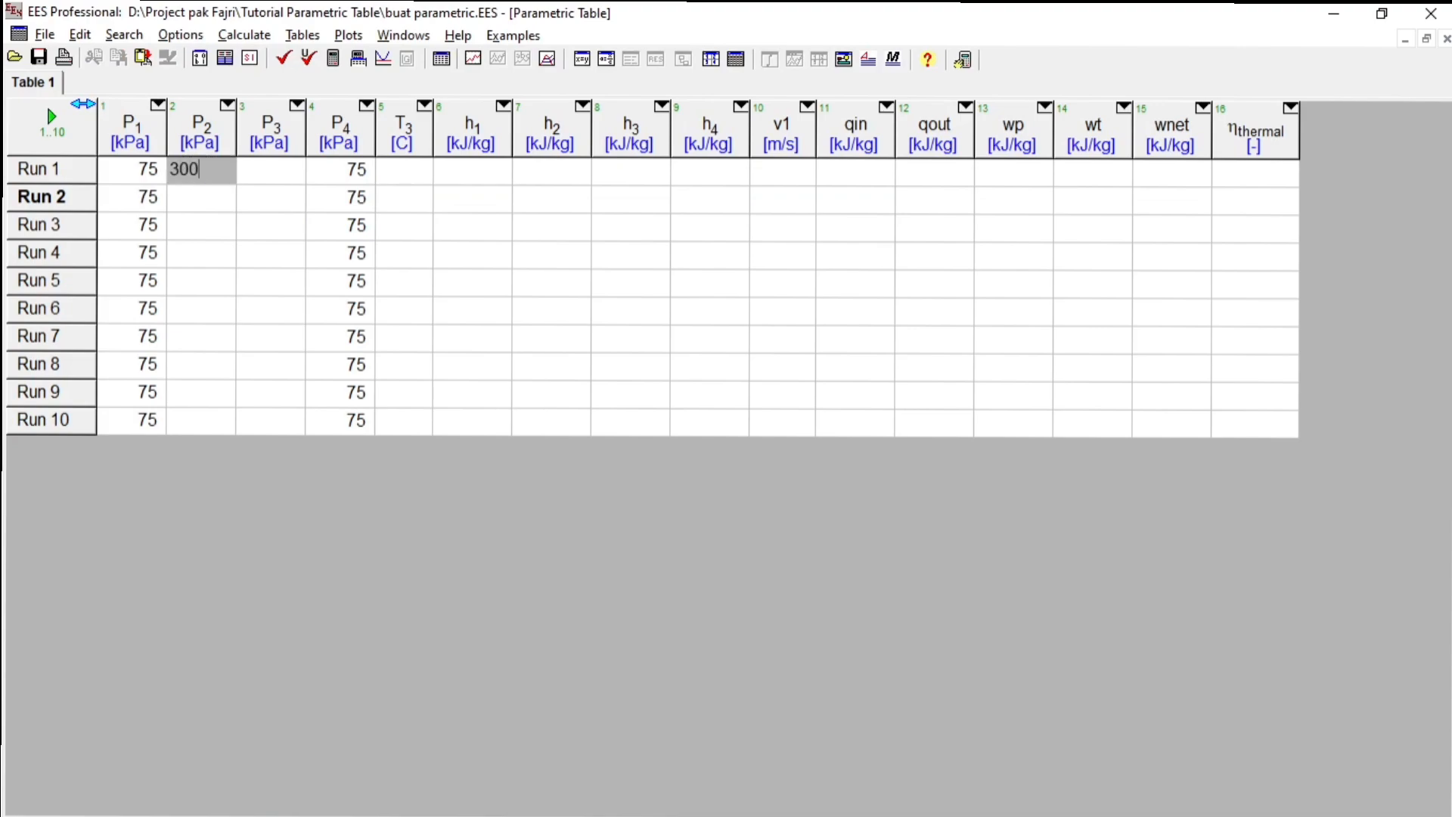
left_click(247, 206)
left_click(213, 176)
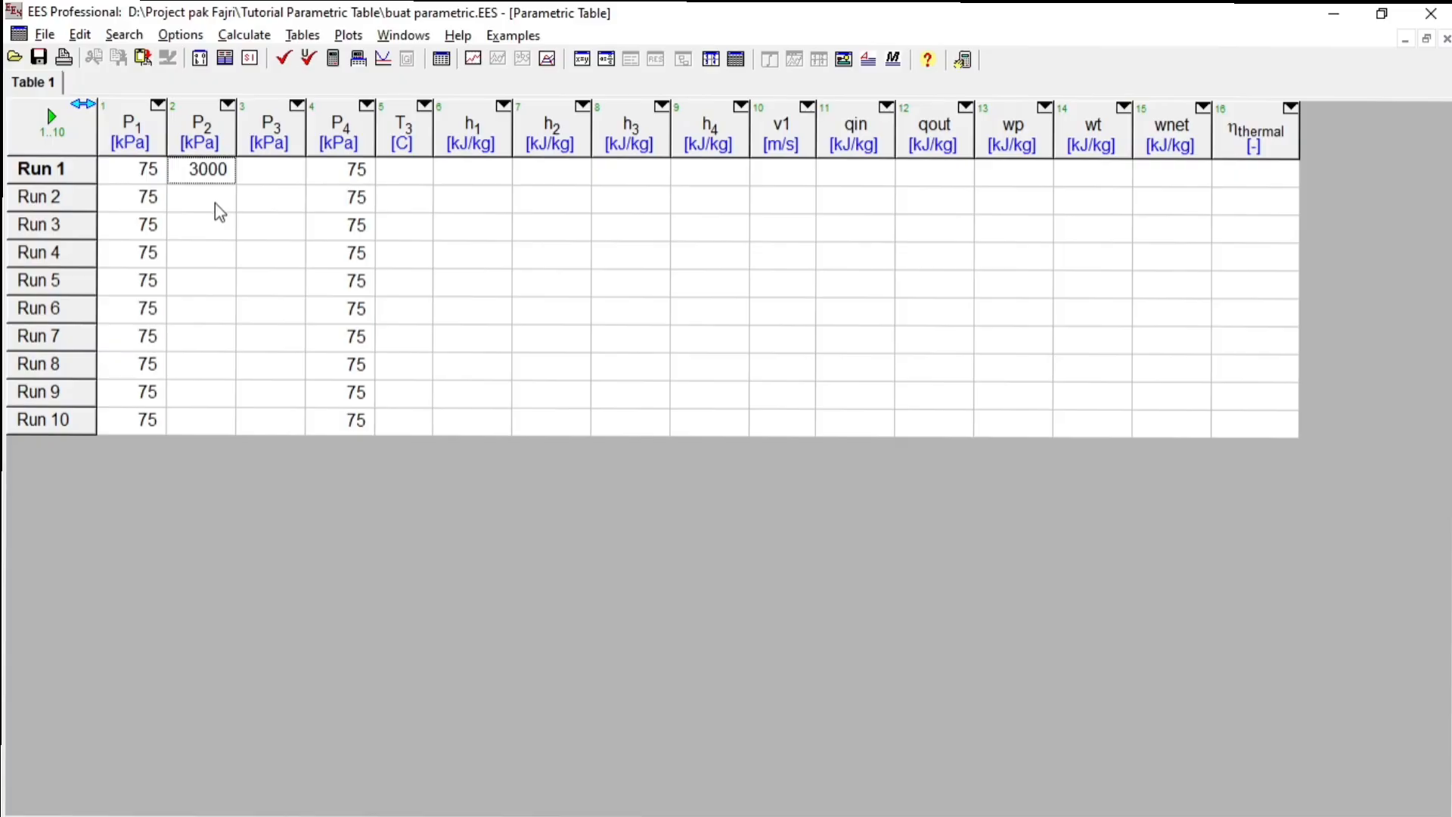
- Fill the P2 column with 3000 kPa for Run 2 through Run 10
left_click(214, 202)
type("3000")
left_click(215, 232)
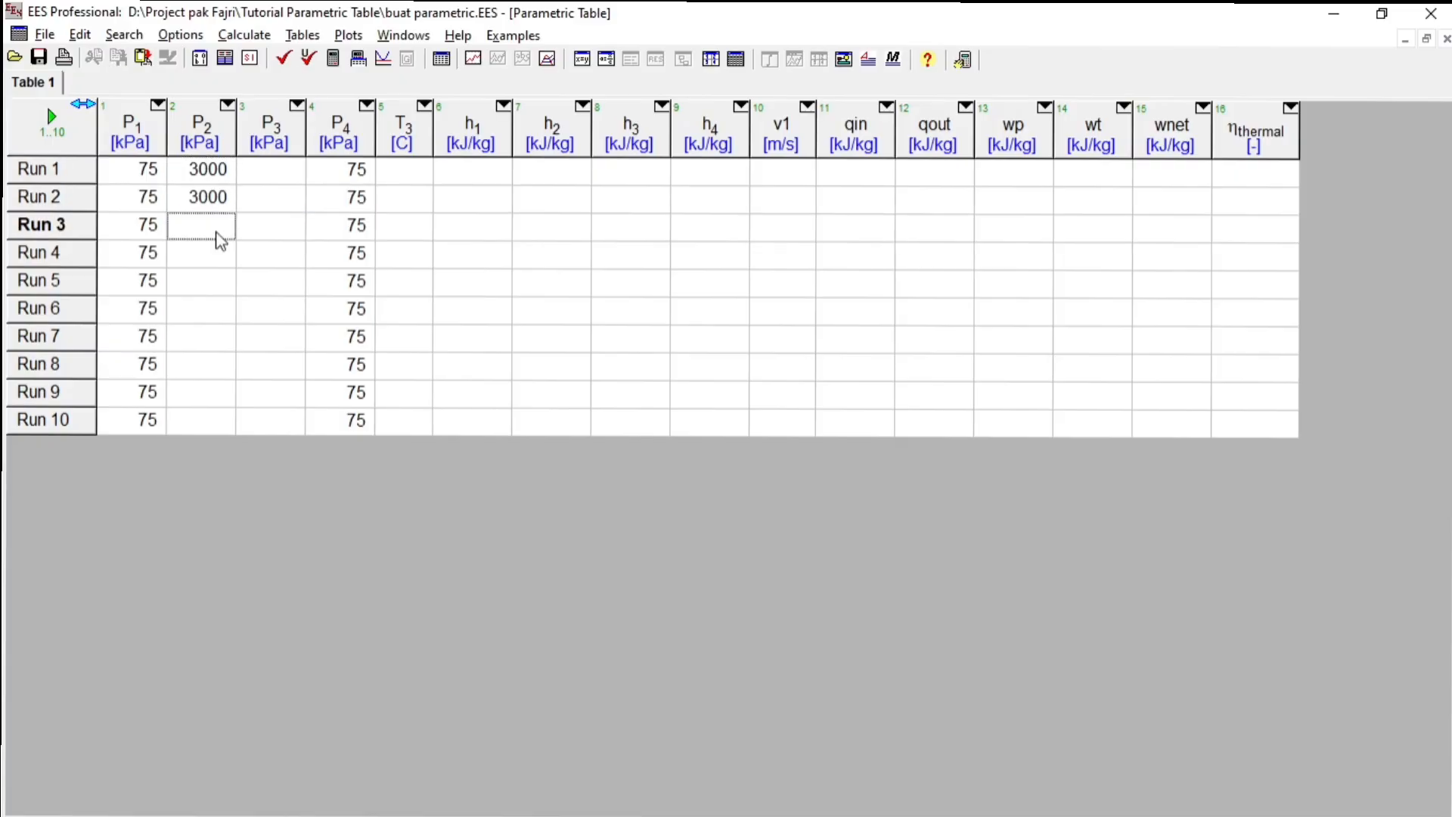
key("ctrl+v")
key("ctrl+v")
key("ctrl+v")
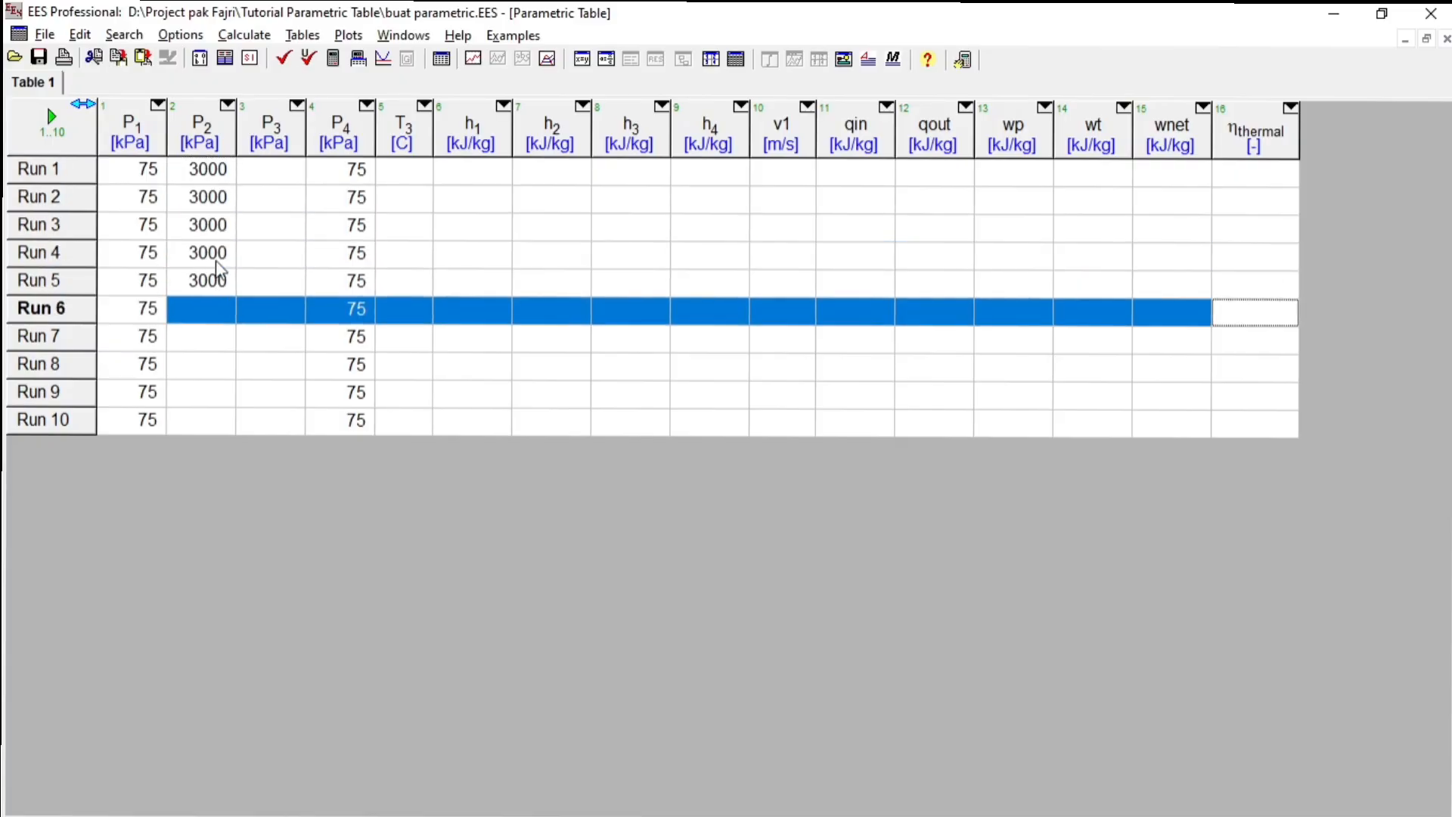
key("ctrl+v")
key("ctrl+v")
key("ctrl+v")
key("ctrl+v")
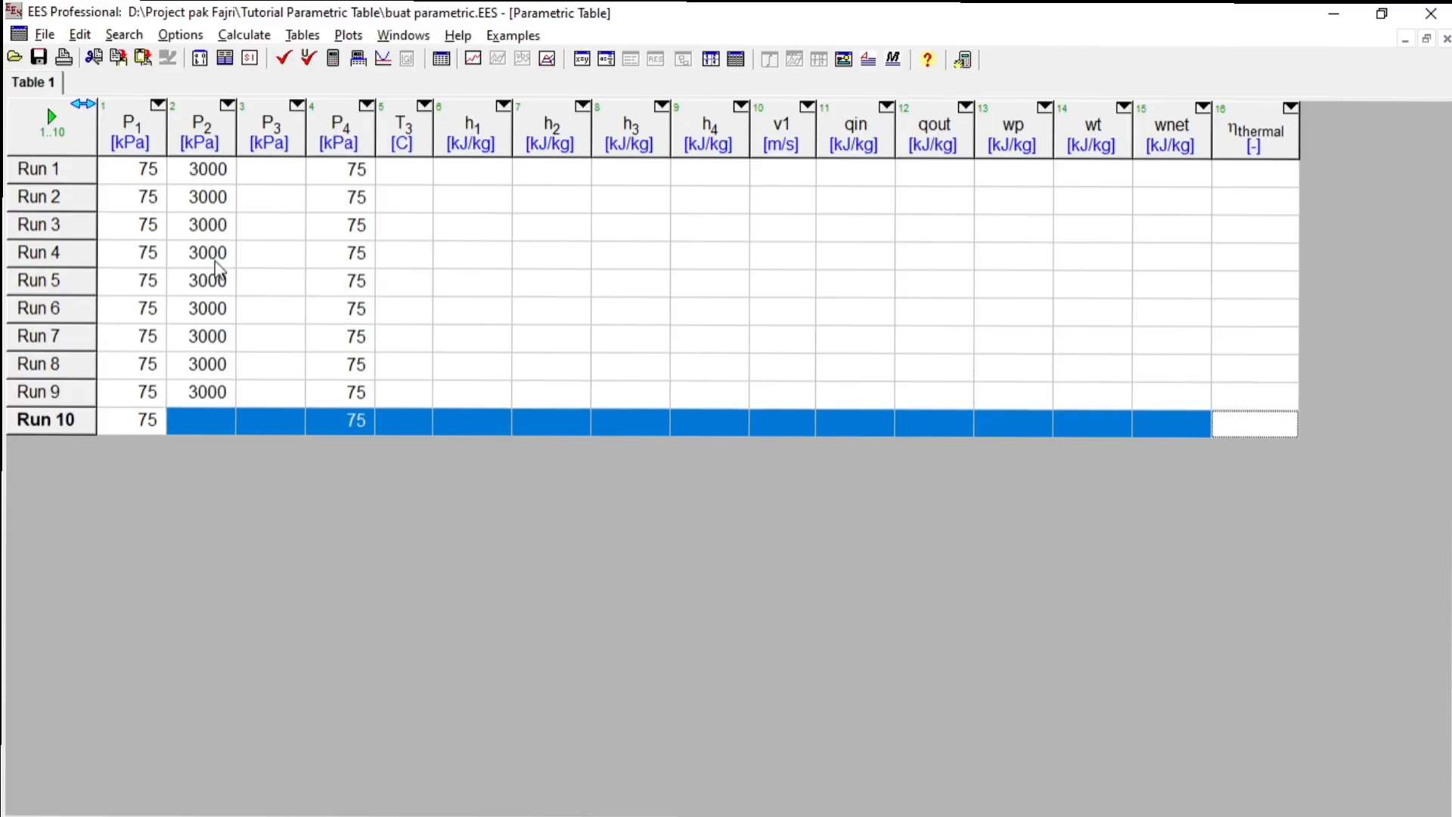
type("3000")
left_click(203, 172)
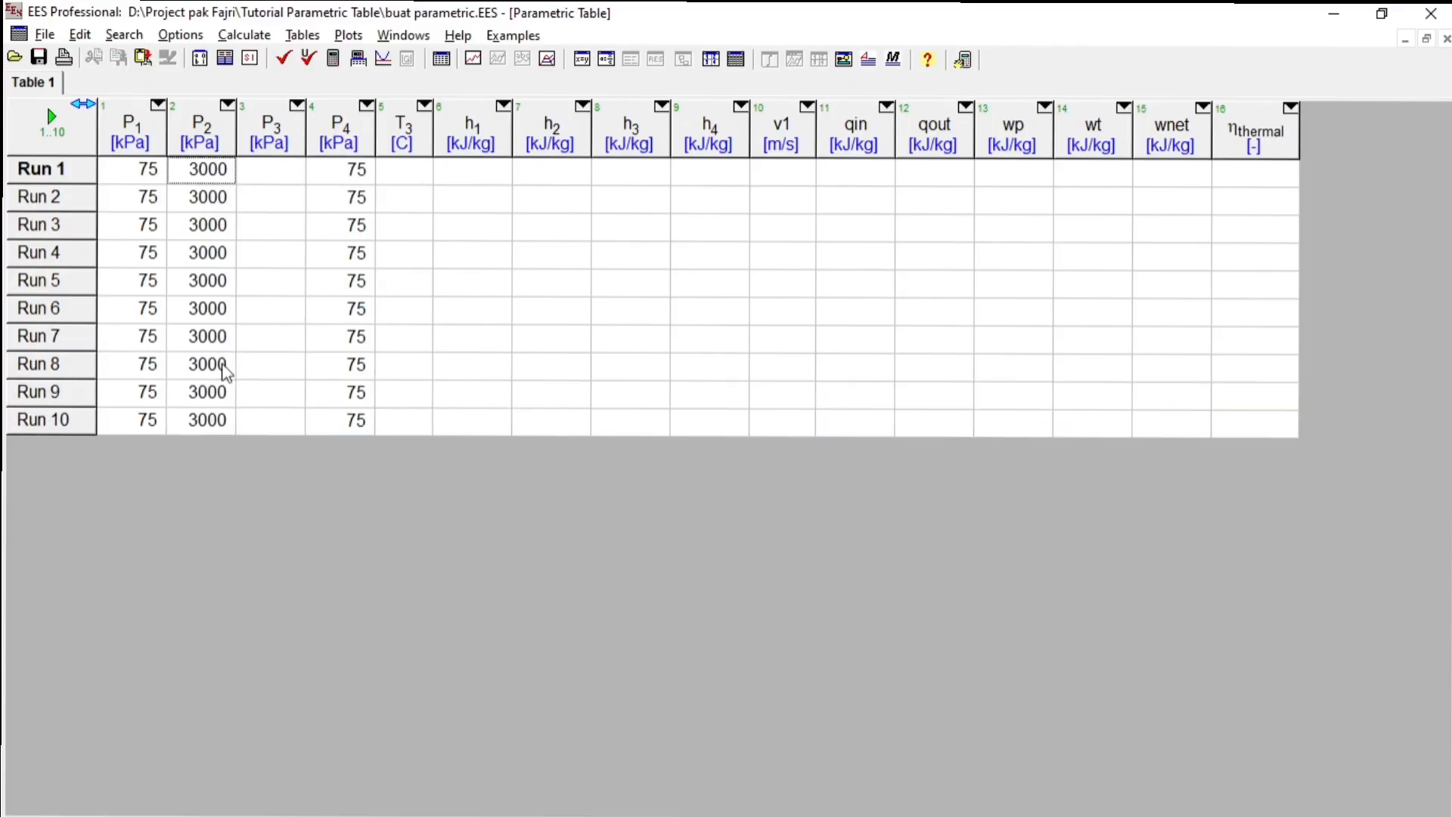
- Copy the P2 values of all ten runs into the P3 column, starting at Run 1
left_click(212, 421, "shift")
key("ctrl+c")
left_click(271, 171)
key("ctrl+v")
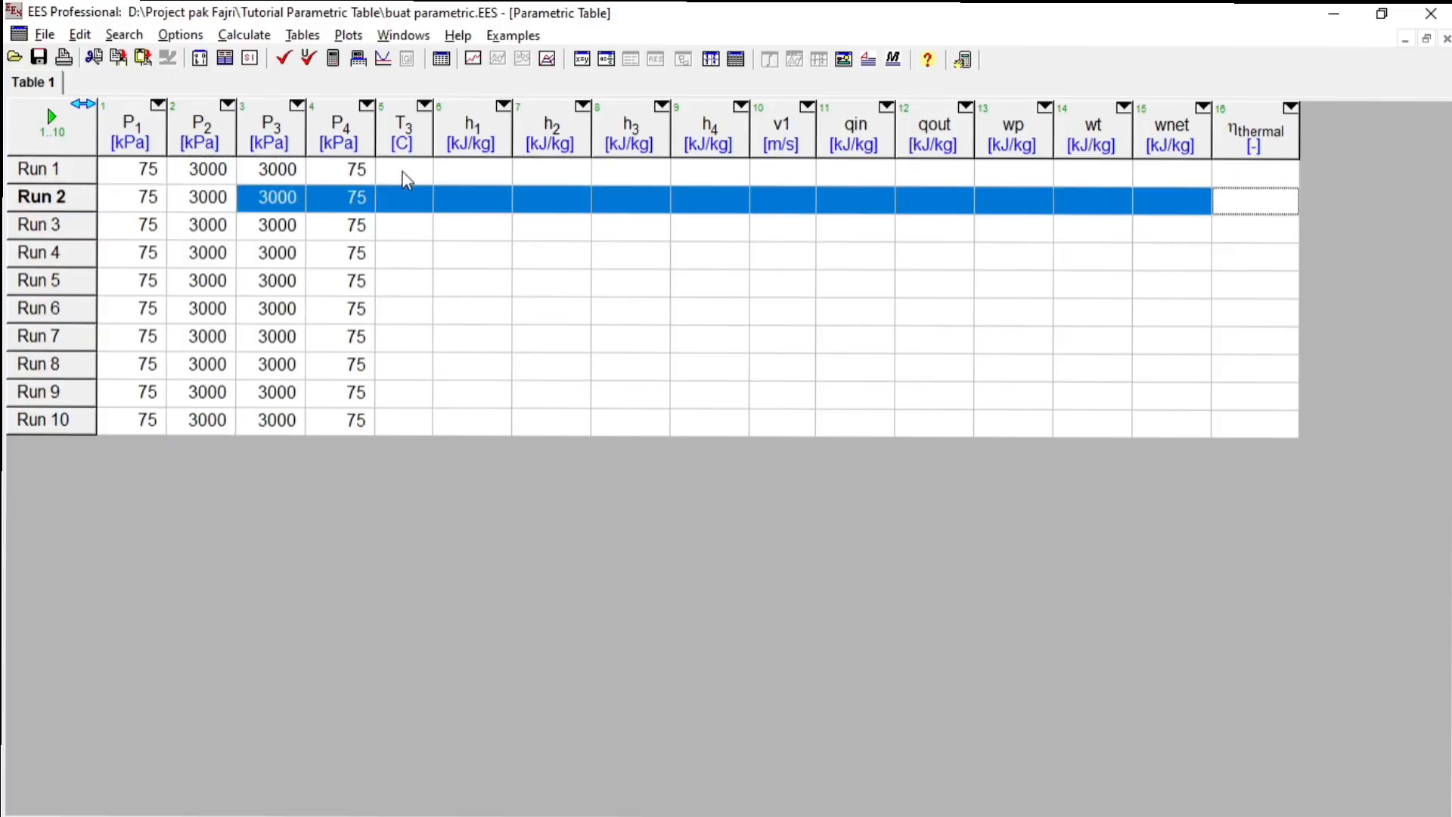
- Enter T3 values of 351, 352, 353, 354 and 355 °C for Run 1 through Run 5
left_click(405, 174)
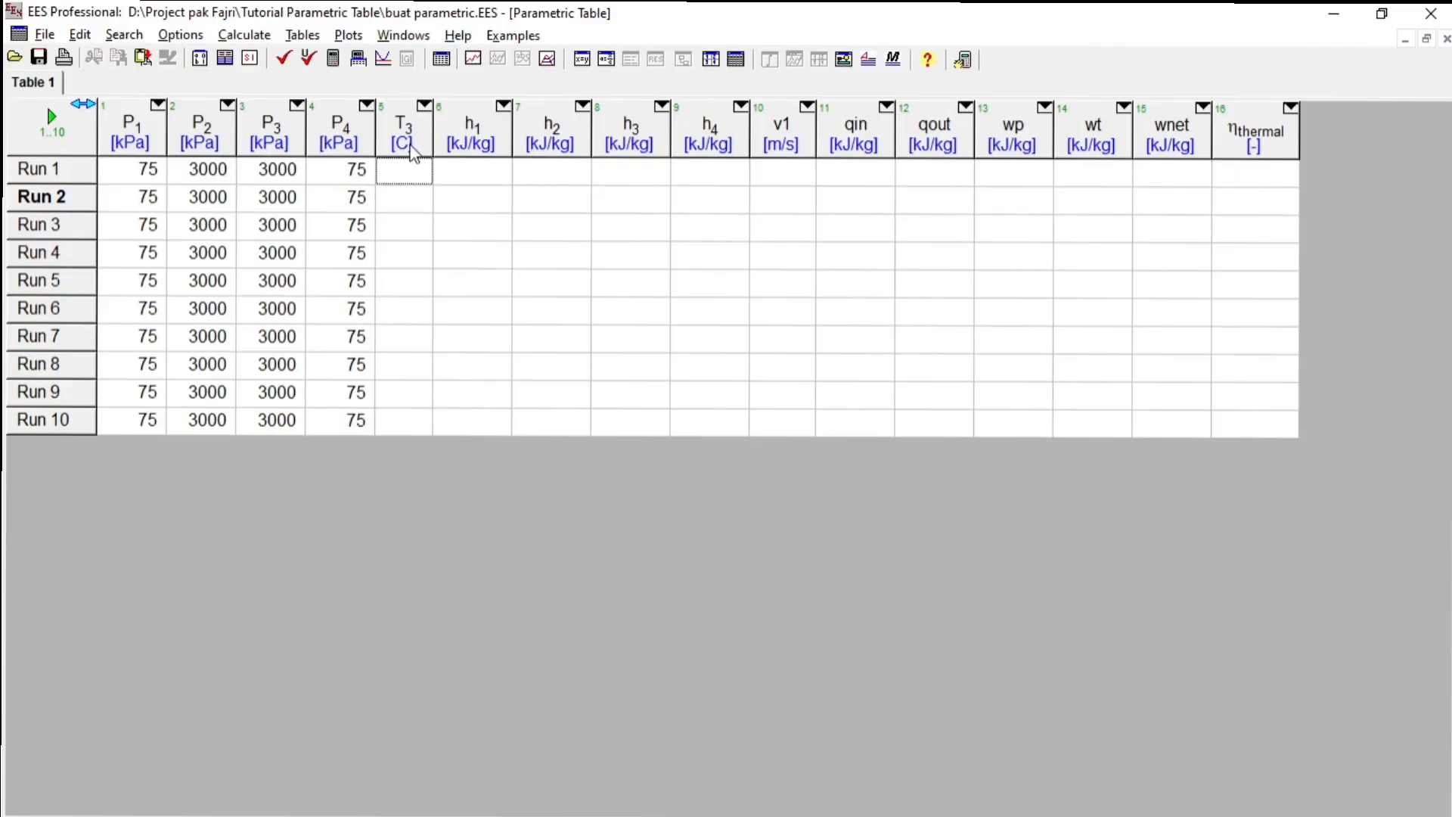
type("351")
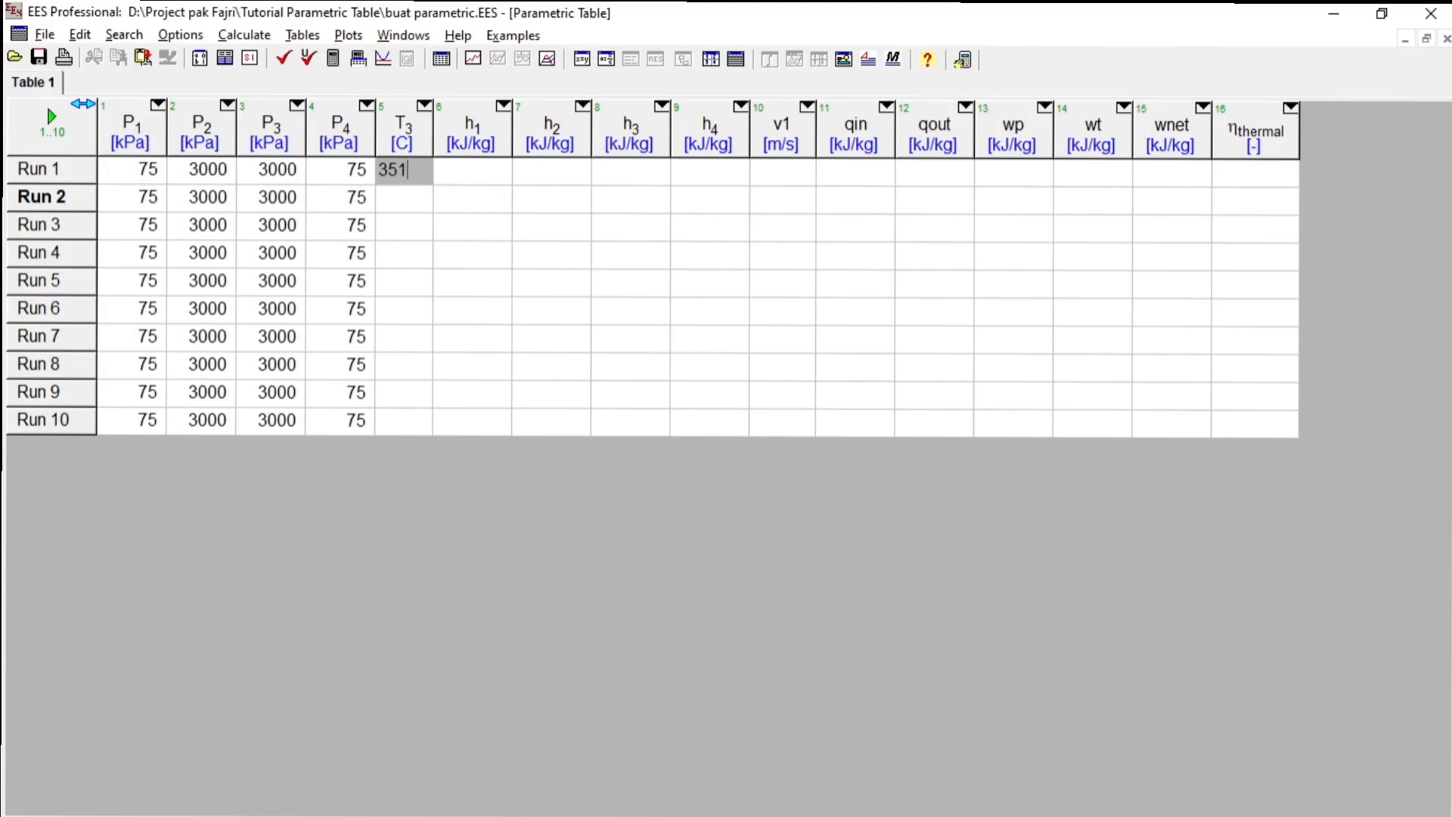
key("Return")
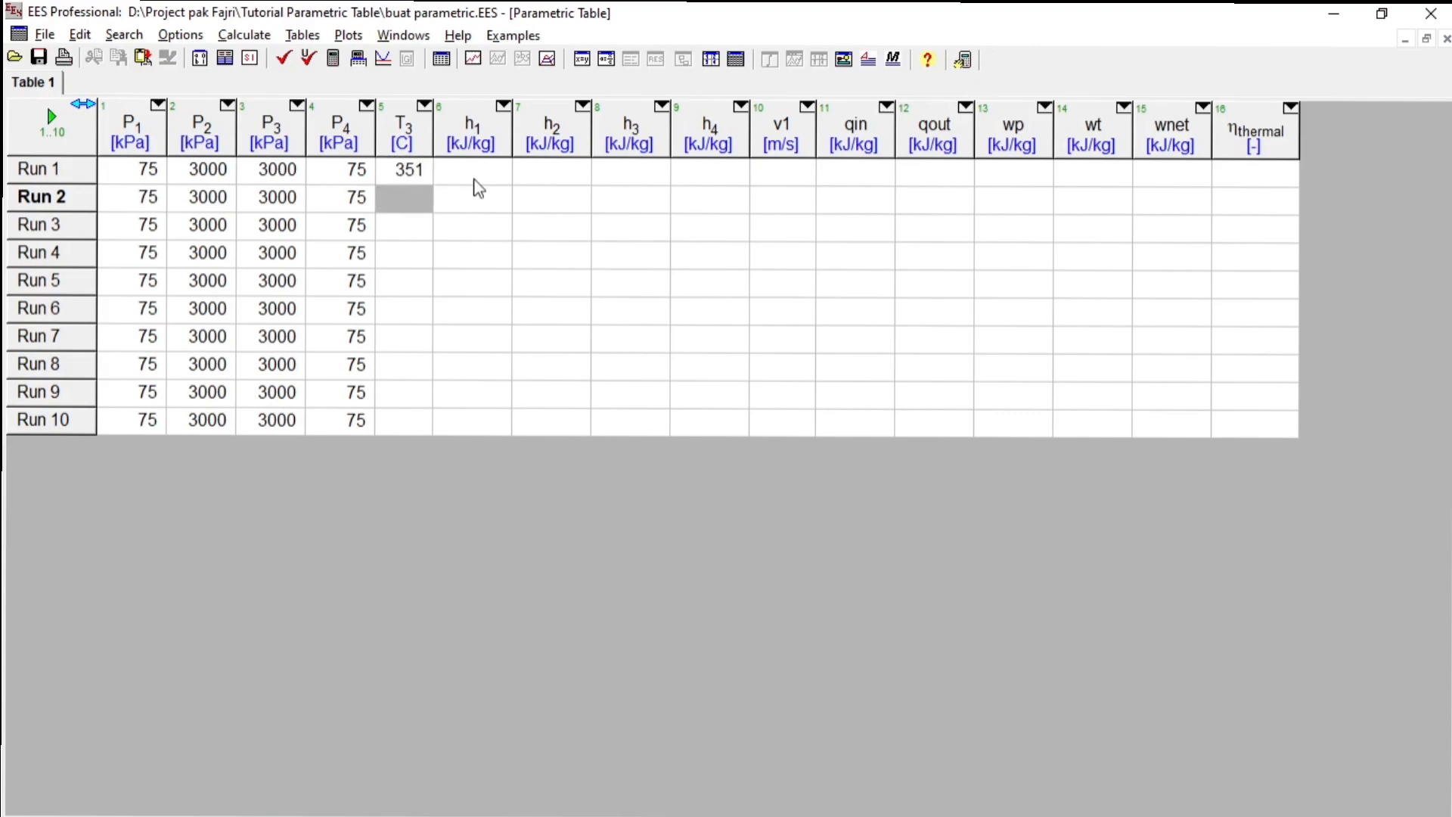
type("352")
key("Return")
type("35")
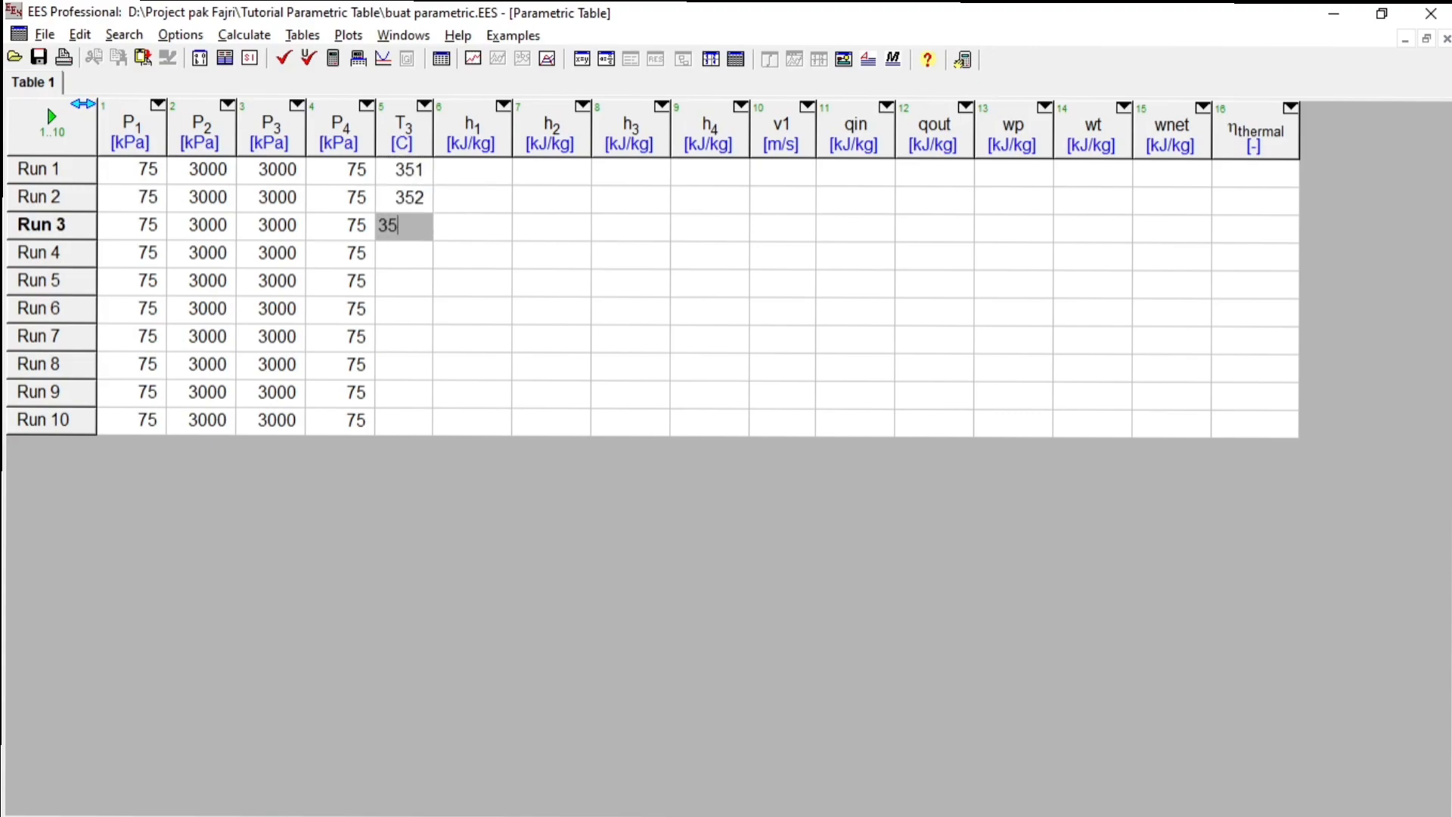
type("3")
key("Return")
type("354")
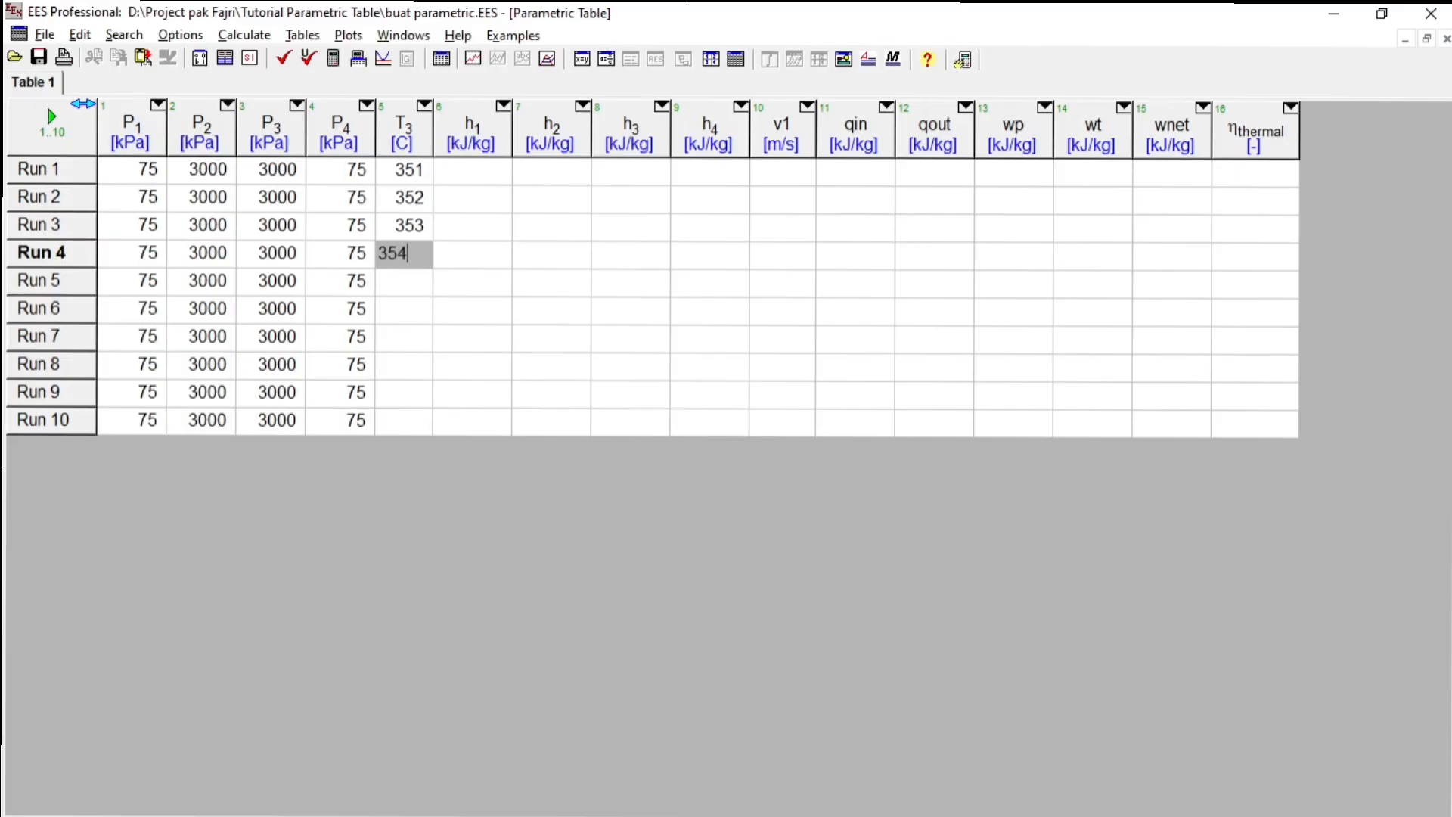
key("Return")
type("355")
key("Return")
- Enter T3 values of 356, 357, 358, 359 and 400 °C for Run 6 through Run 10
type("3")
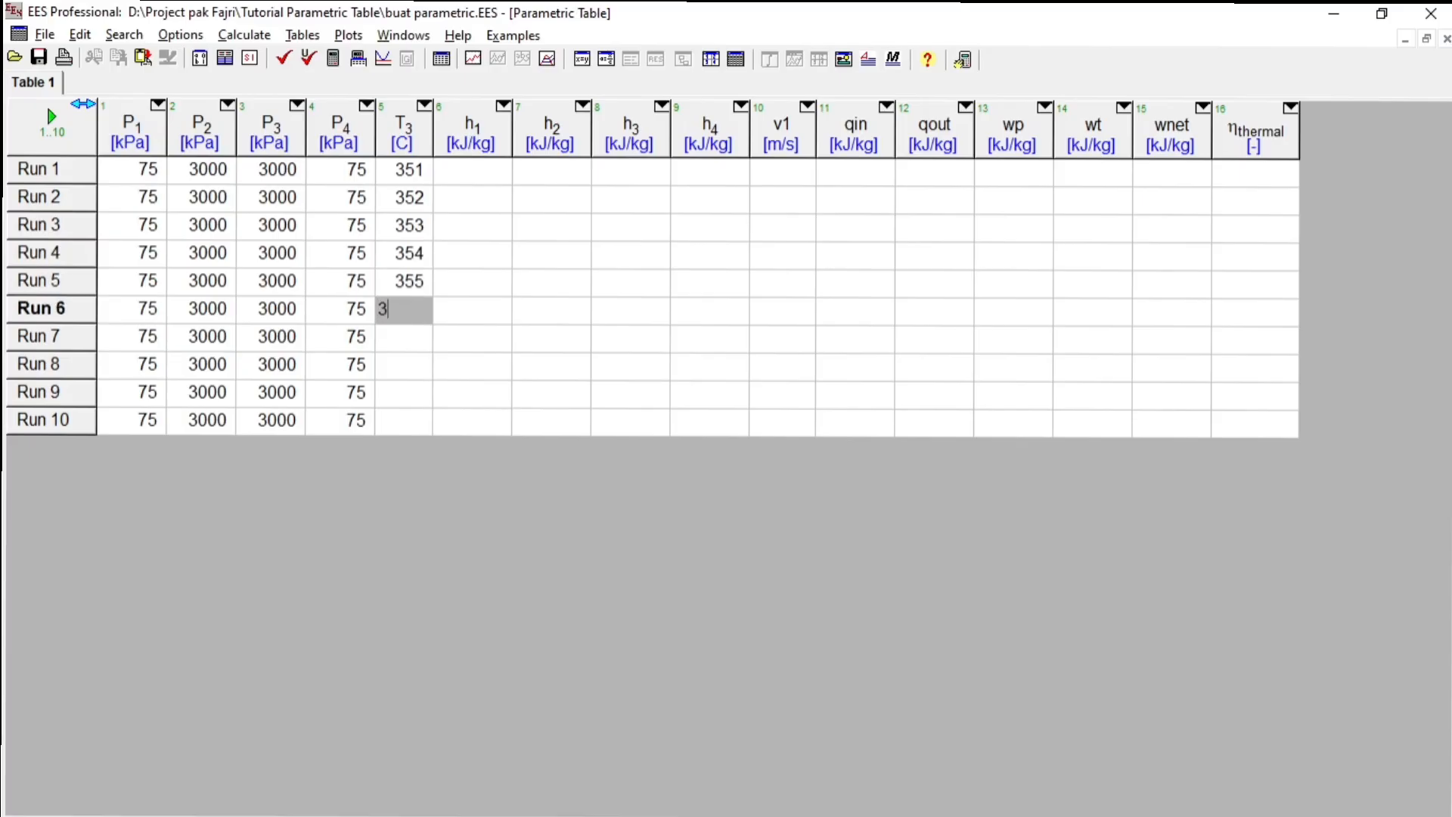
type("56")
key("Return")
type("357")
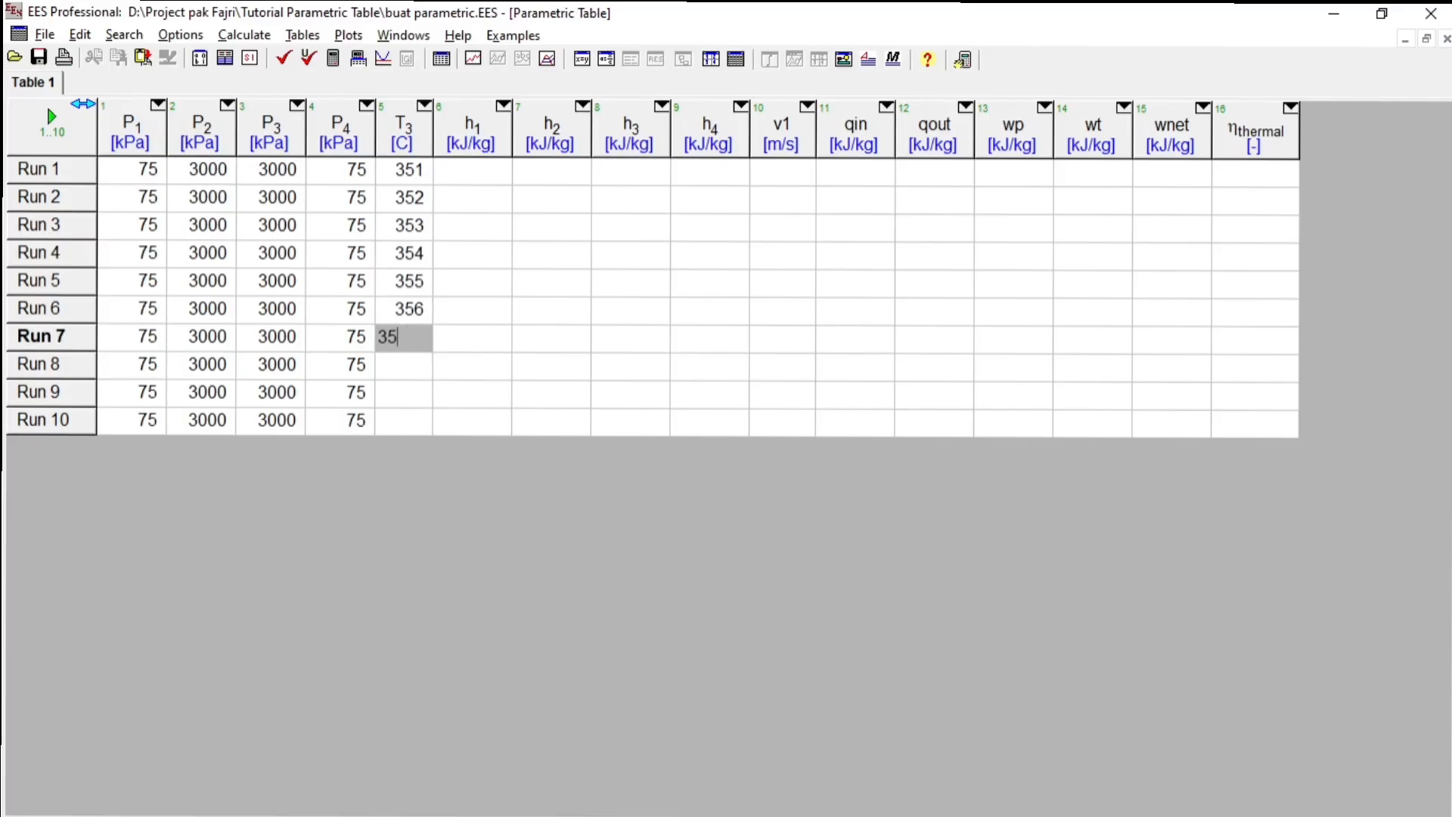
key("Return")
type("358")
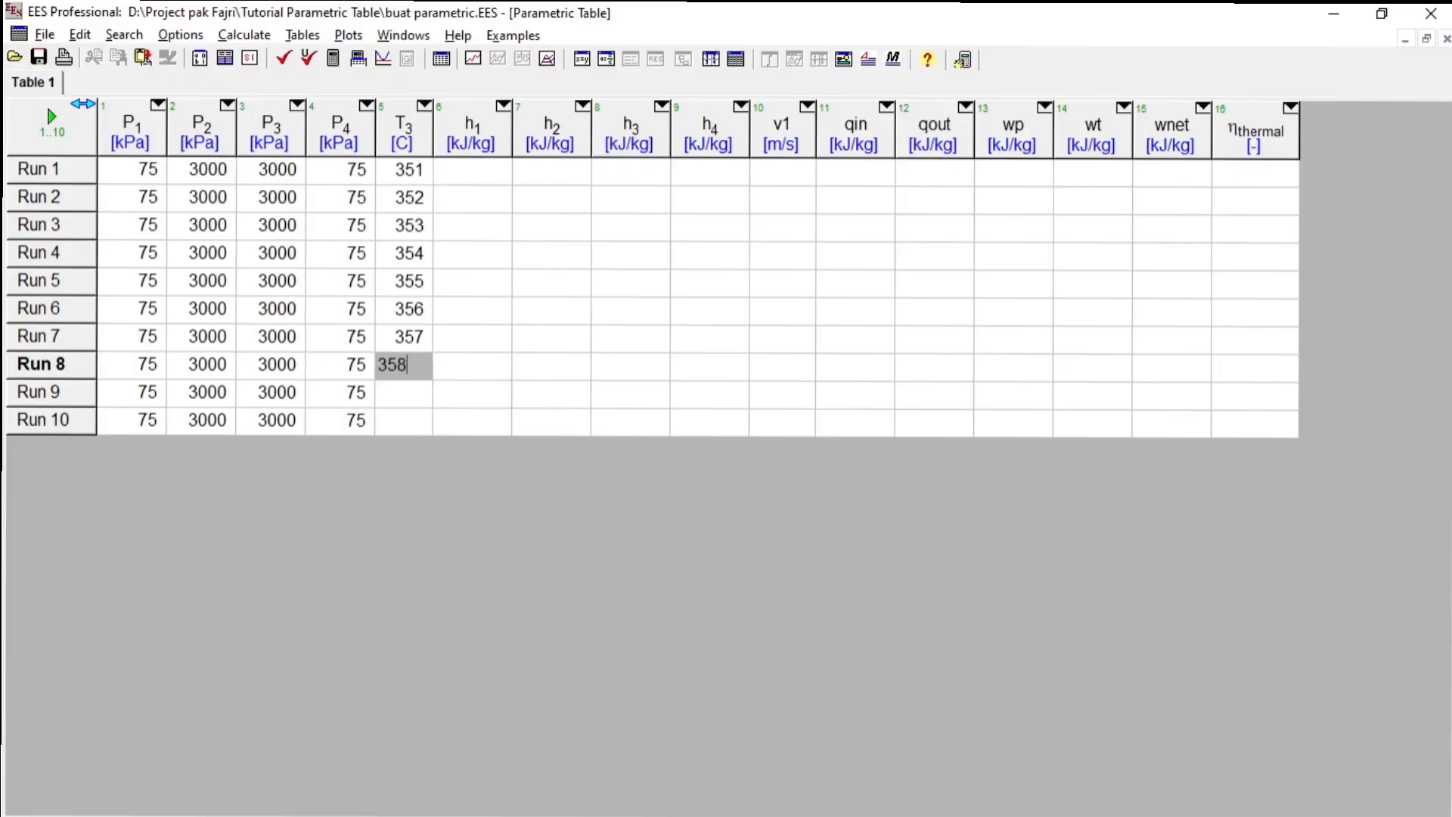
key("Return")
type("359")
key("Return")
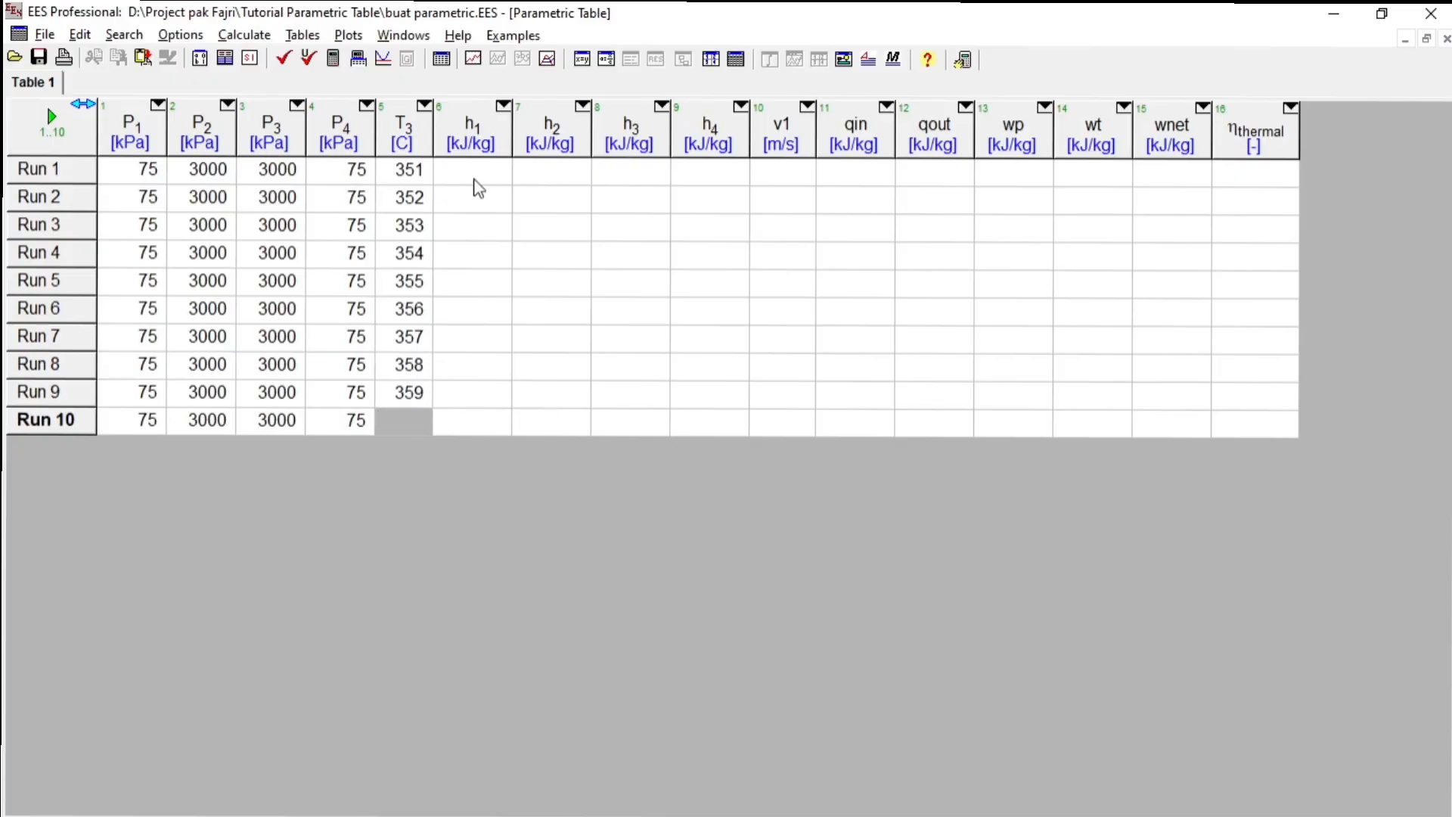
type("400")
key("Return")
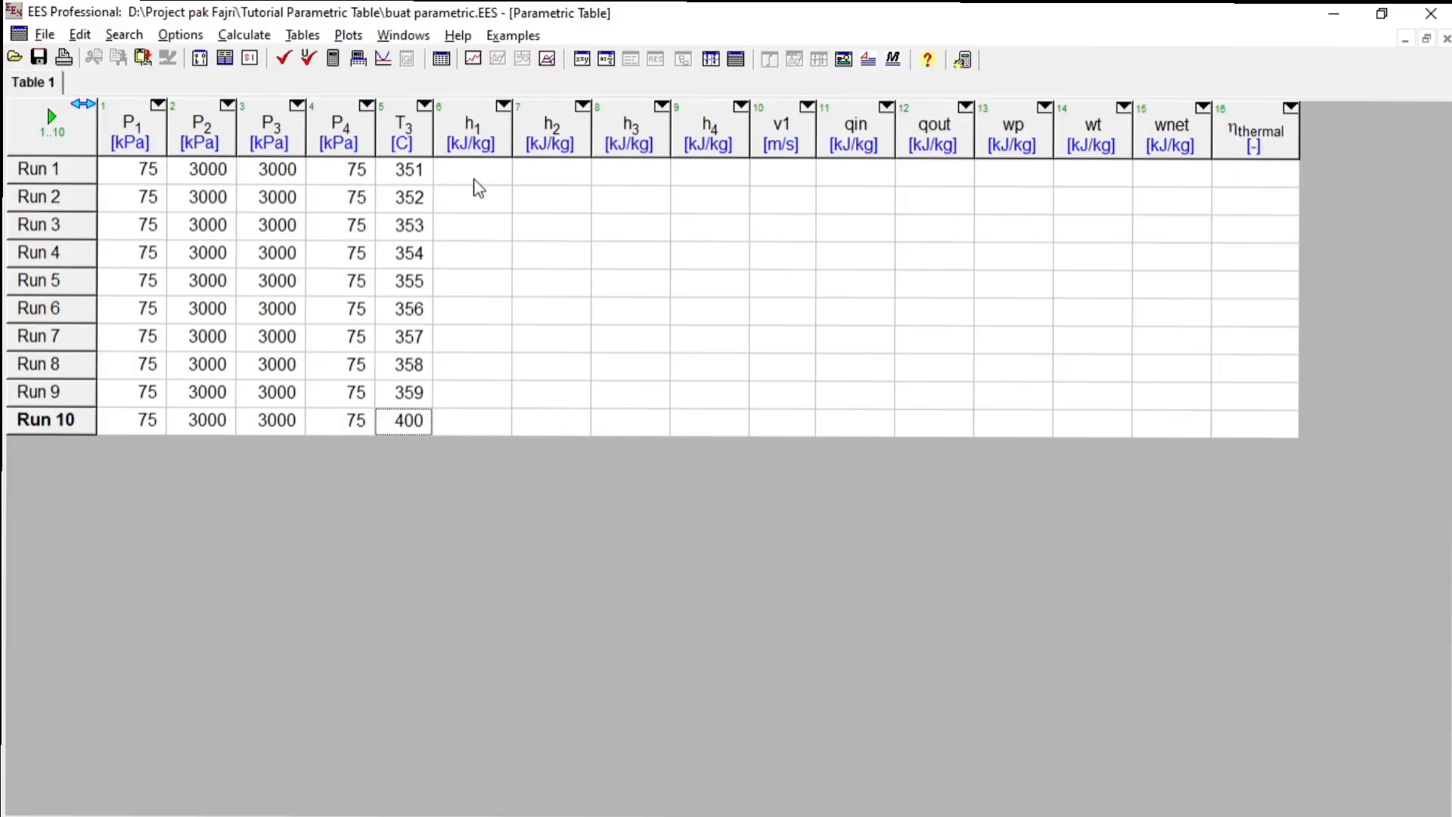
- In the Equations window, comment out the T[1] and P[1] equations of State 1 with braces
left_click(401, 40)
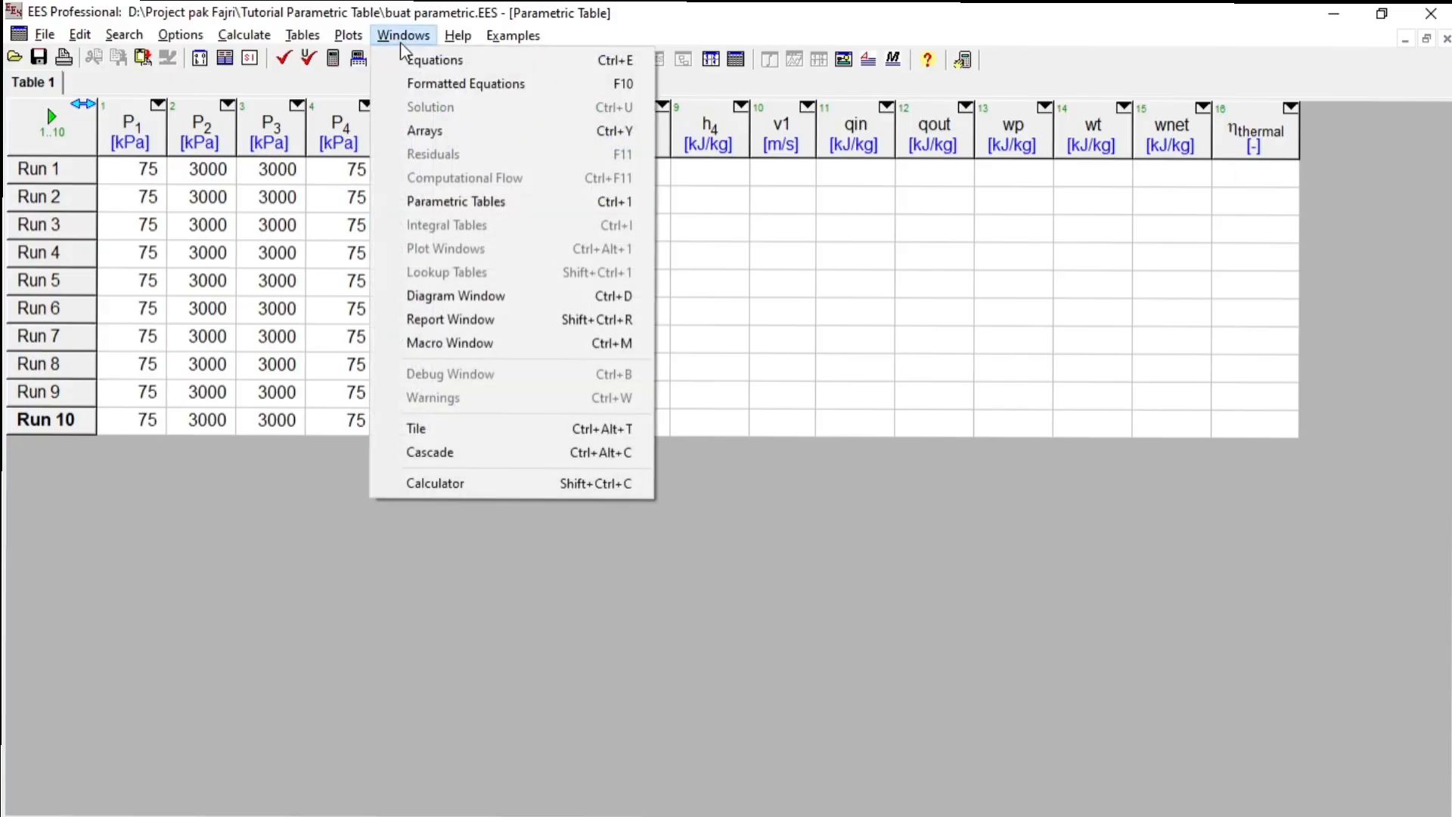
left_click(434, 64)
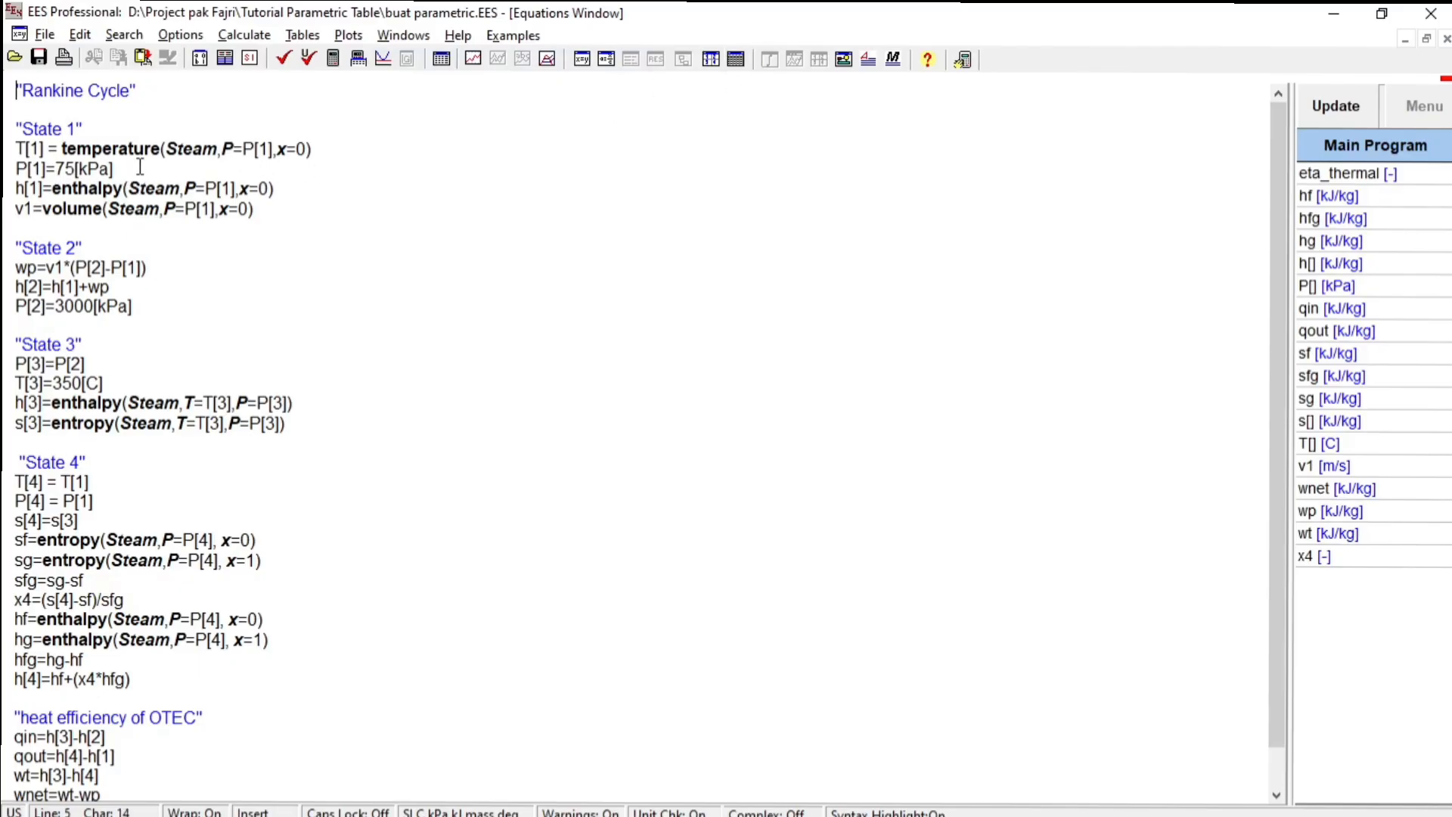
left_click_drag(118, 168, 7, 148)
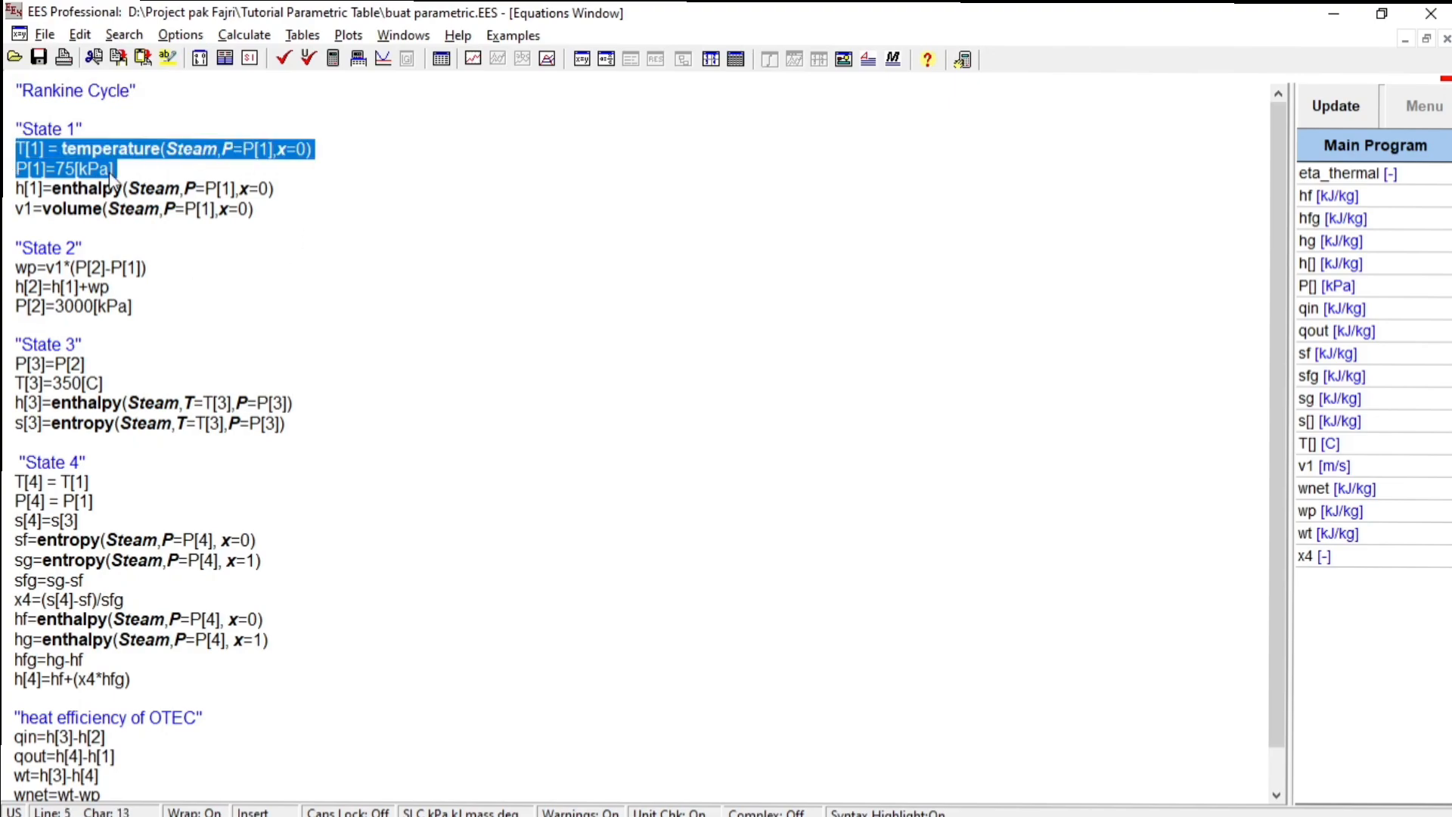
left_click(70, 171)
left_click_drag(142, 169, 11, 152)
right_click(66, 144)
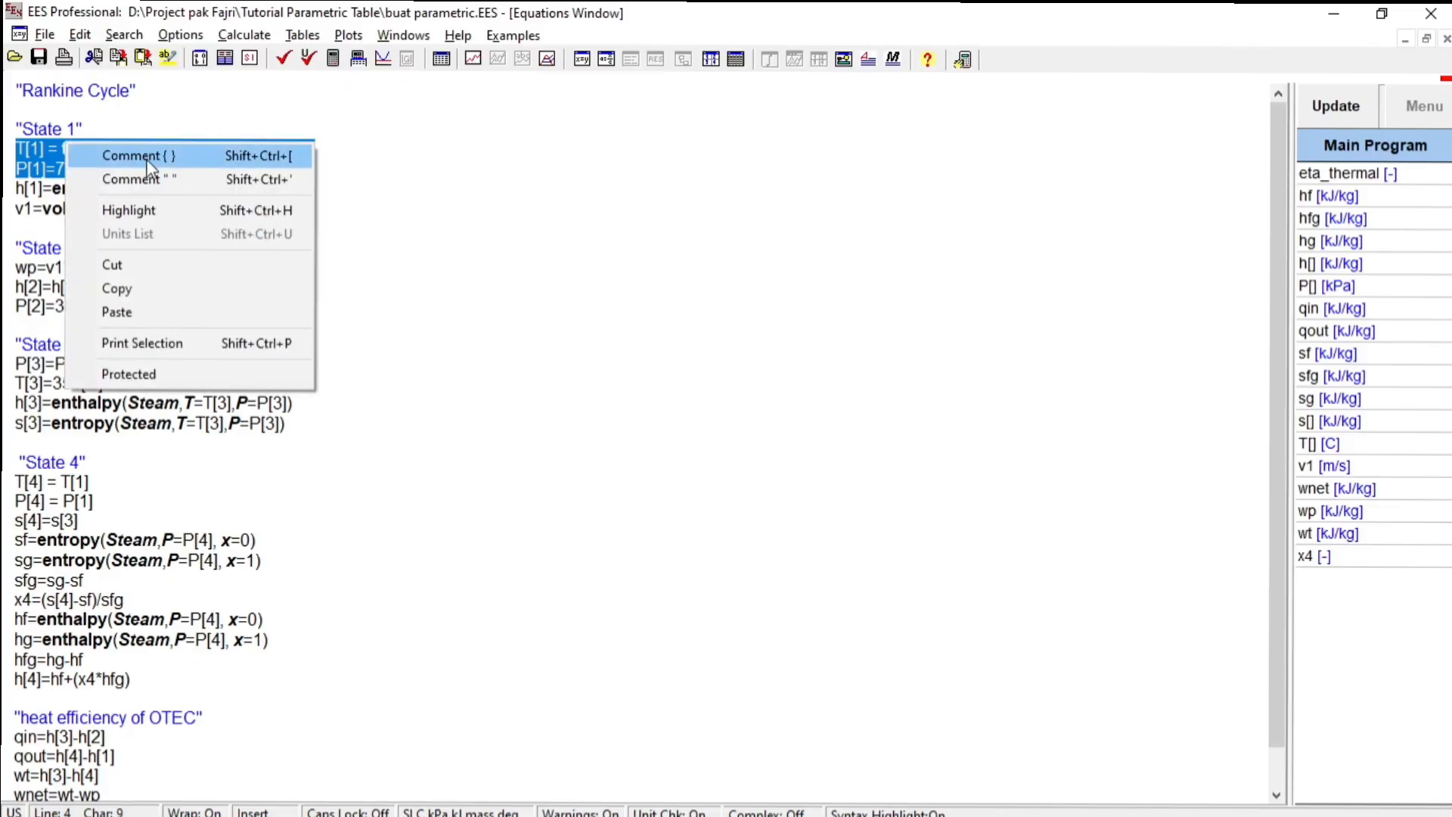
left_click(168, 157)
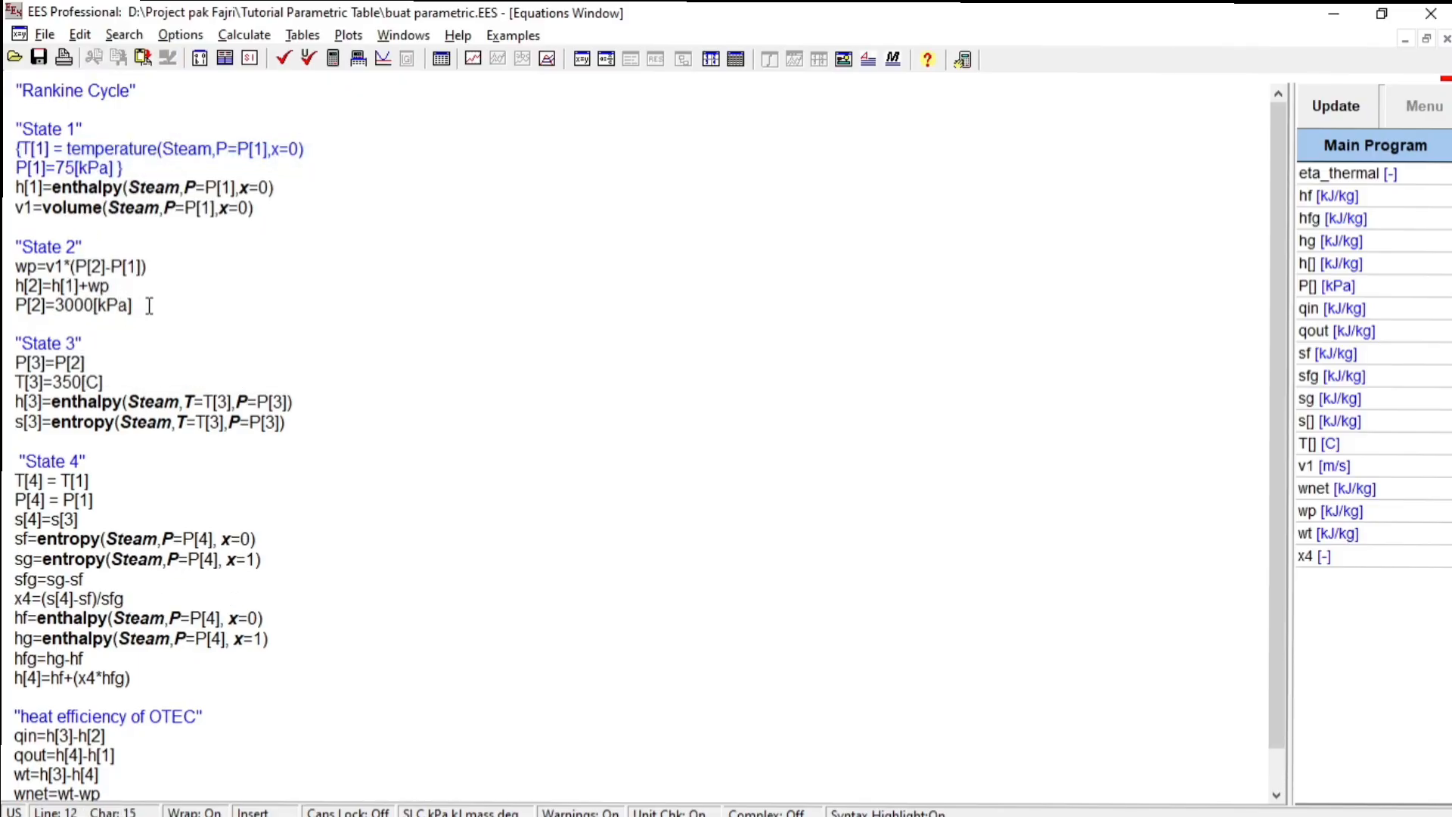
- Comment out with braces the P[2] equation in State 2 and the P[3] and T[3] equations in State 3
left_click_drag(142, 305, 59, 312)
right_click(59, 312)
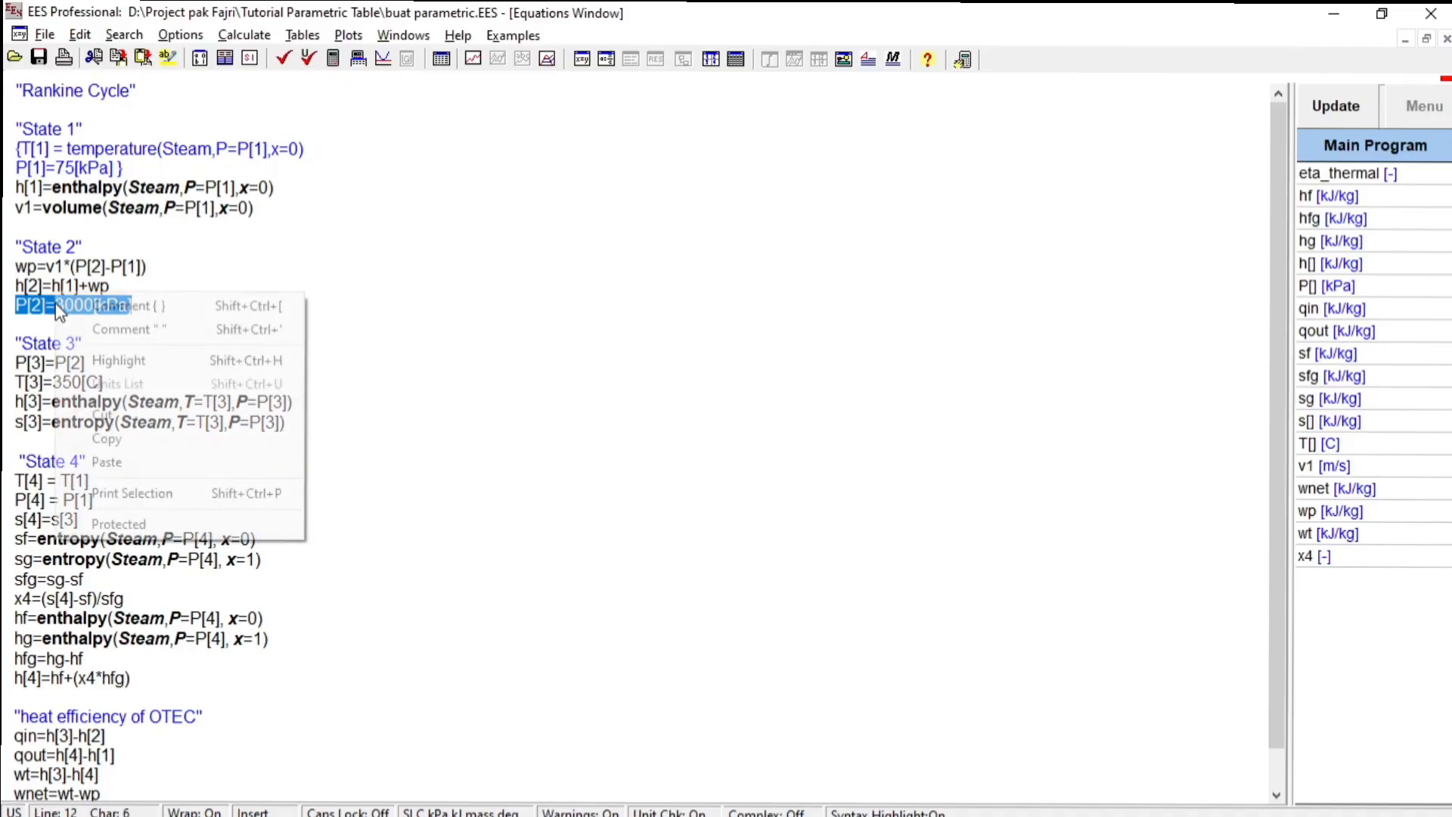
left_click(133, 307)
left_click_drag(120, 378, 16, 362)
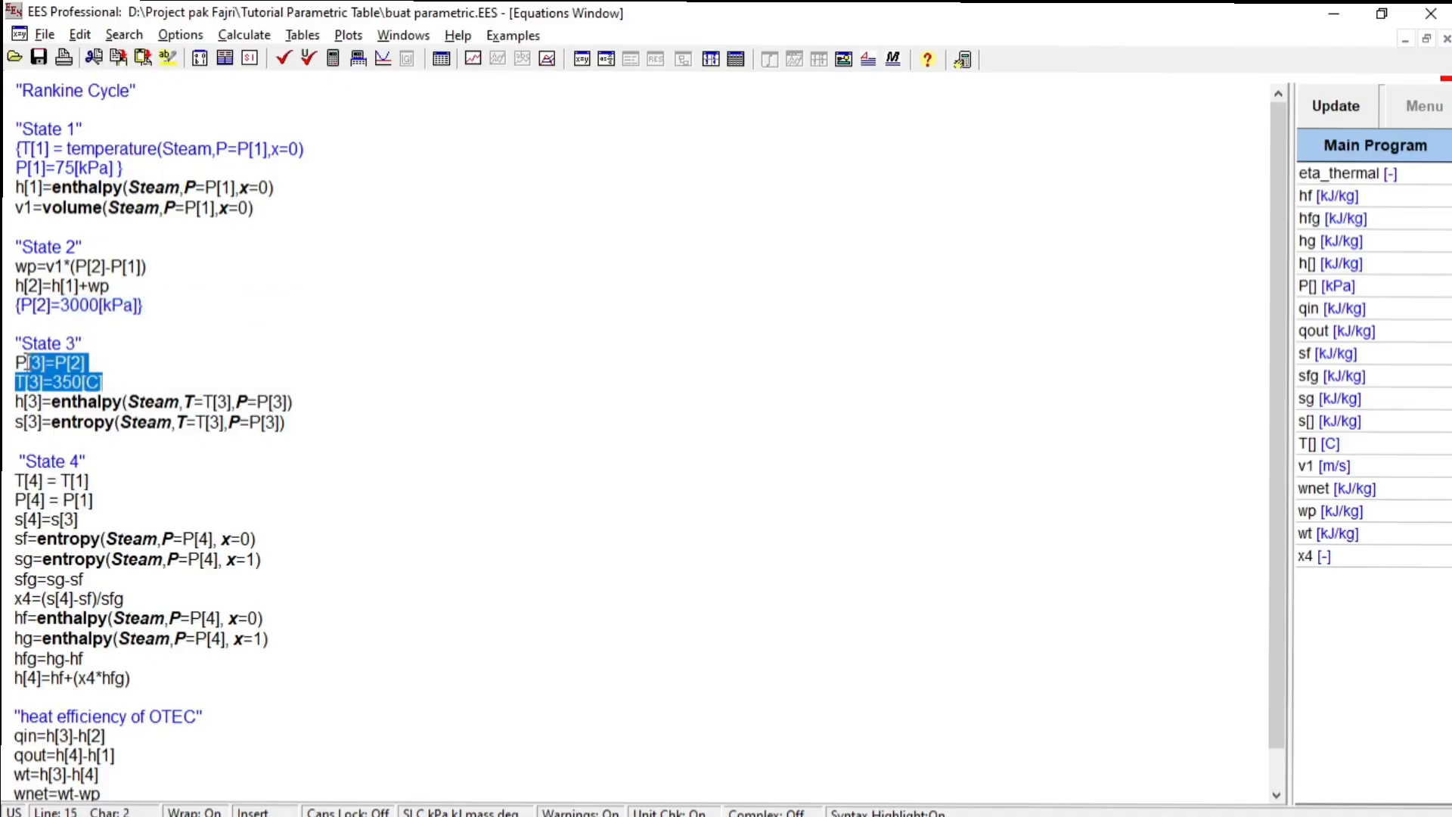
right_click(47, 360)
left_click(93, 364)
- Comment out the T[4] and P[4] equations of State 4 with braces
scroll(94, 370, "down", 1)
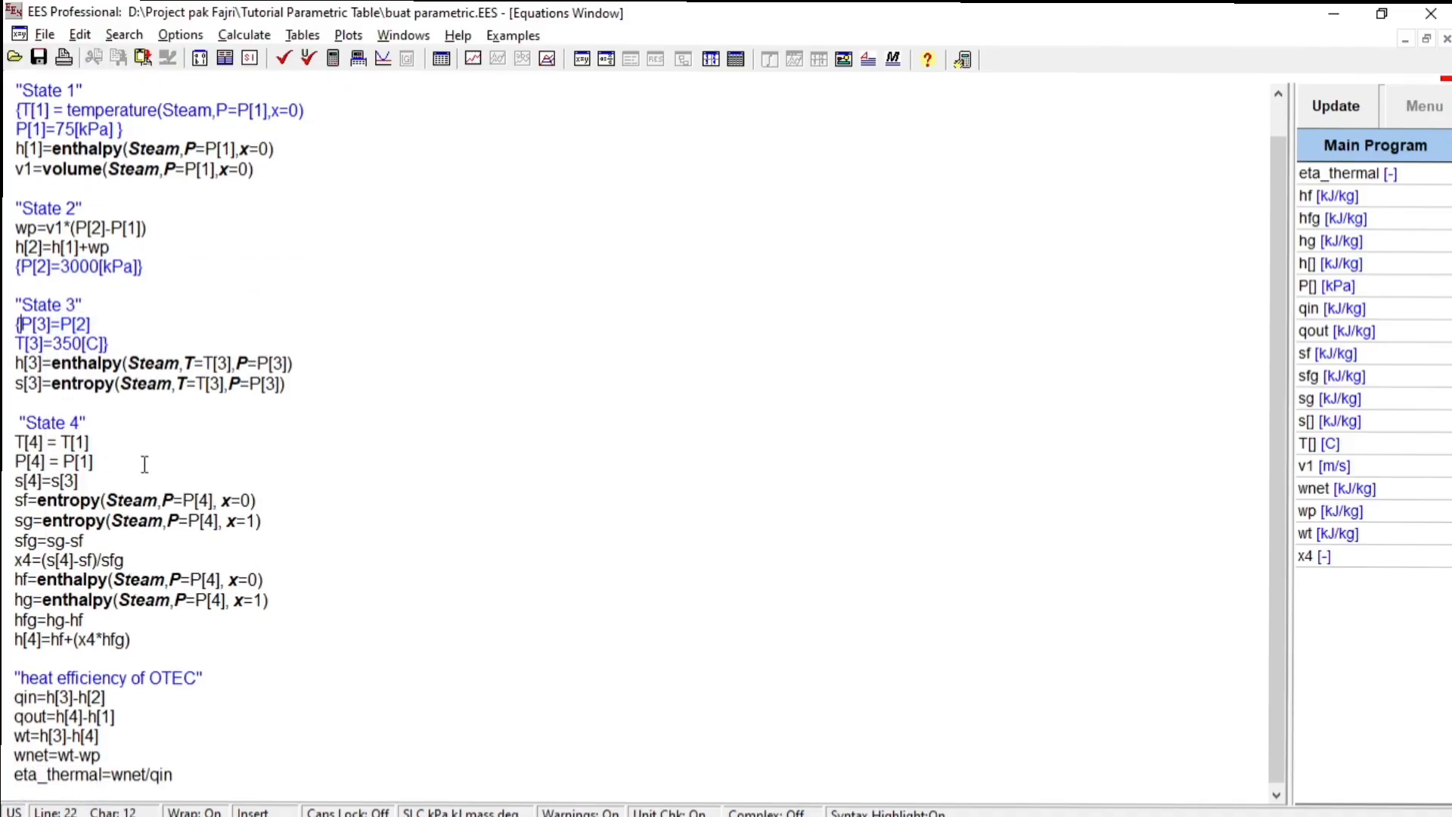
left_click_drag(92, 459, 15, 440)
right_click(46, 444)
left_click(85, 454)
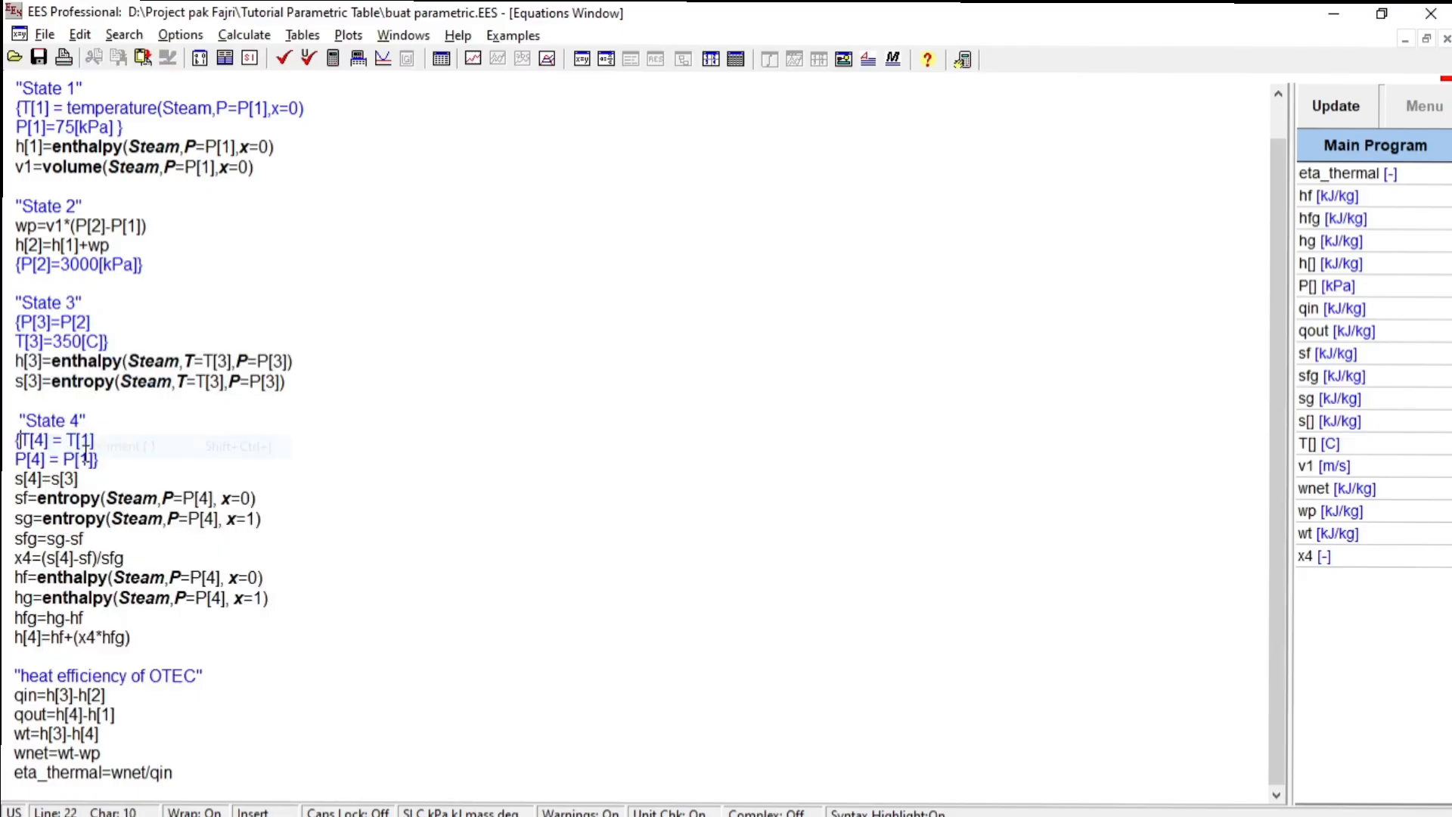
scroll(160, 344, "up", 1)
scroll(159, 344, "up", 1)
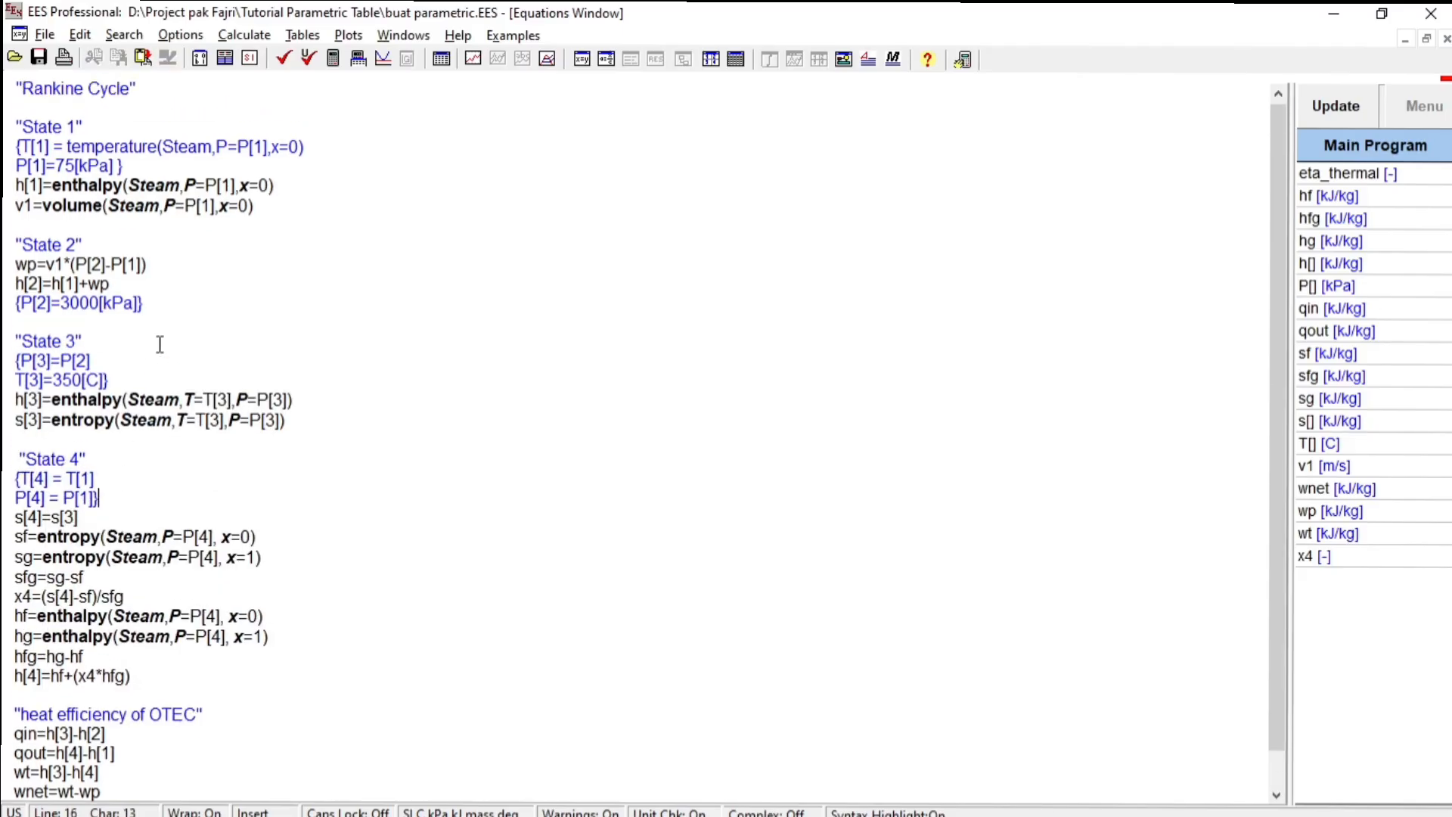
- Return to the parametric table and solve it for Run 1 through Run 10
key("Down")
left_click(736, 59)
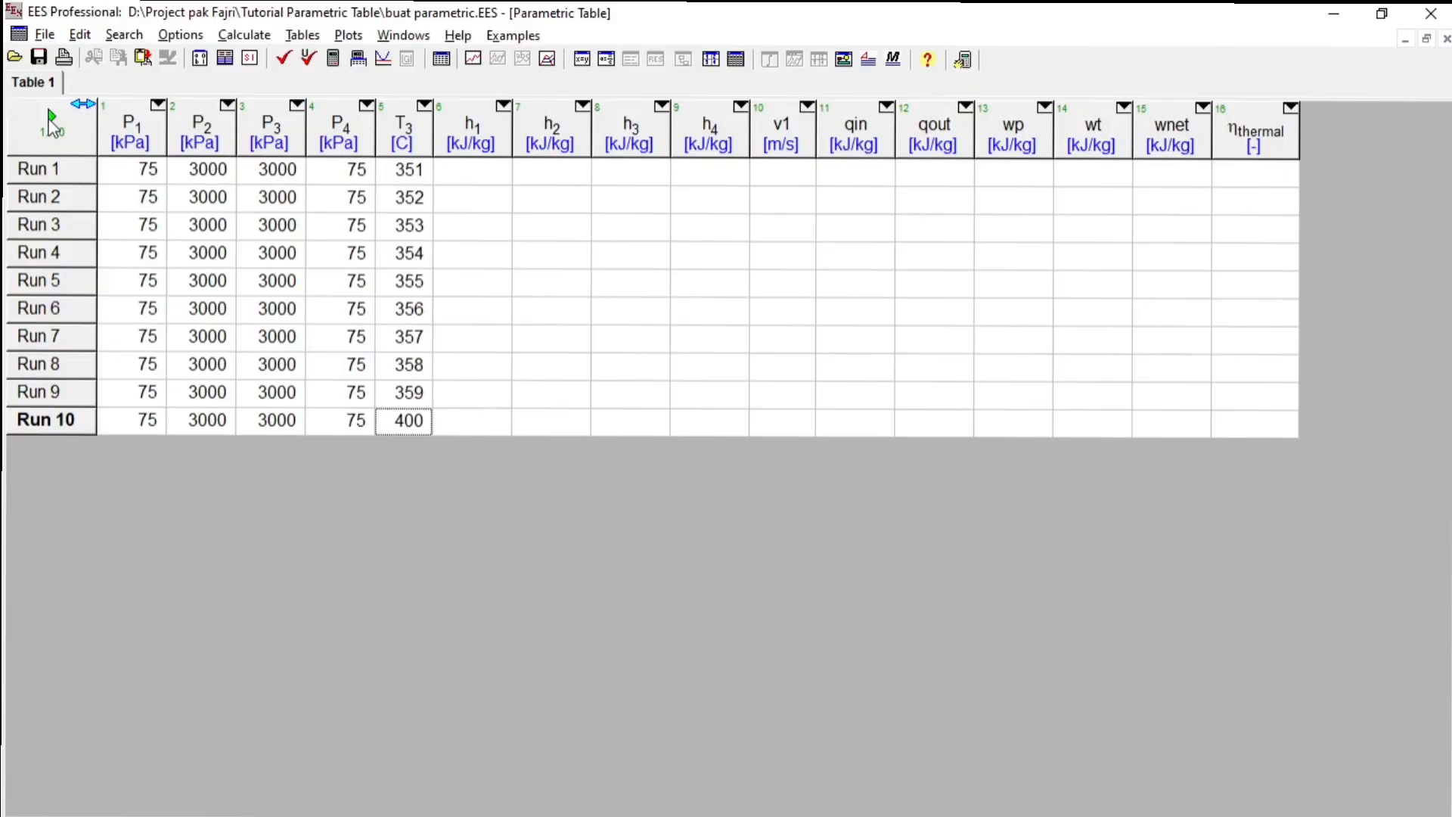
left_click(50, 117)
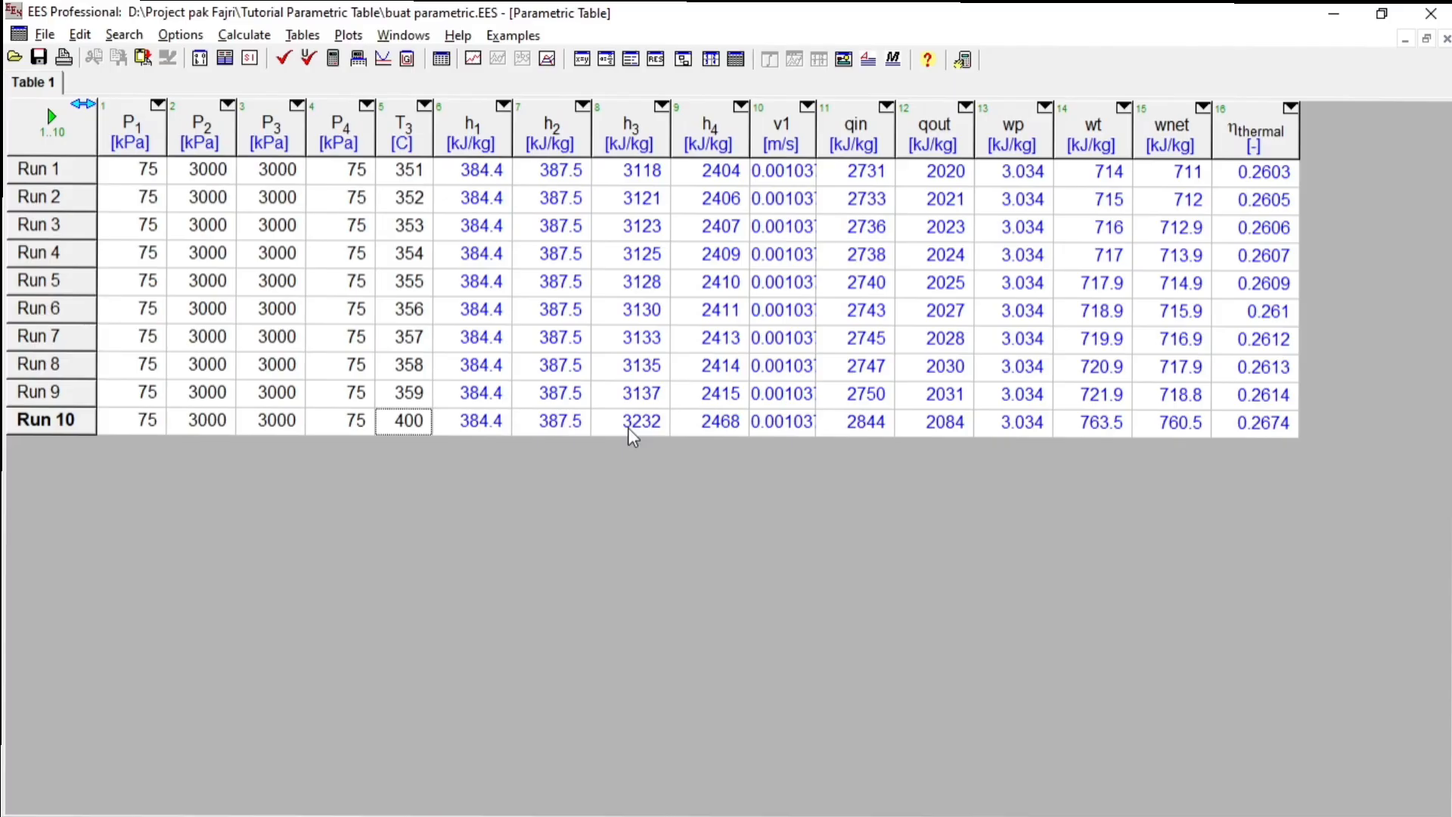
- Review the qin, qout, wt and wnet equations in the heat efficiency section of the Equations window, and return to the parametric table
left_click(406, 34)
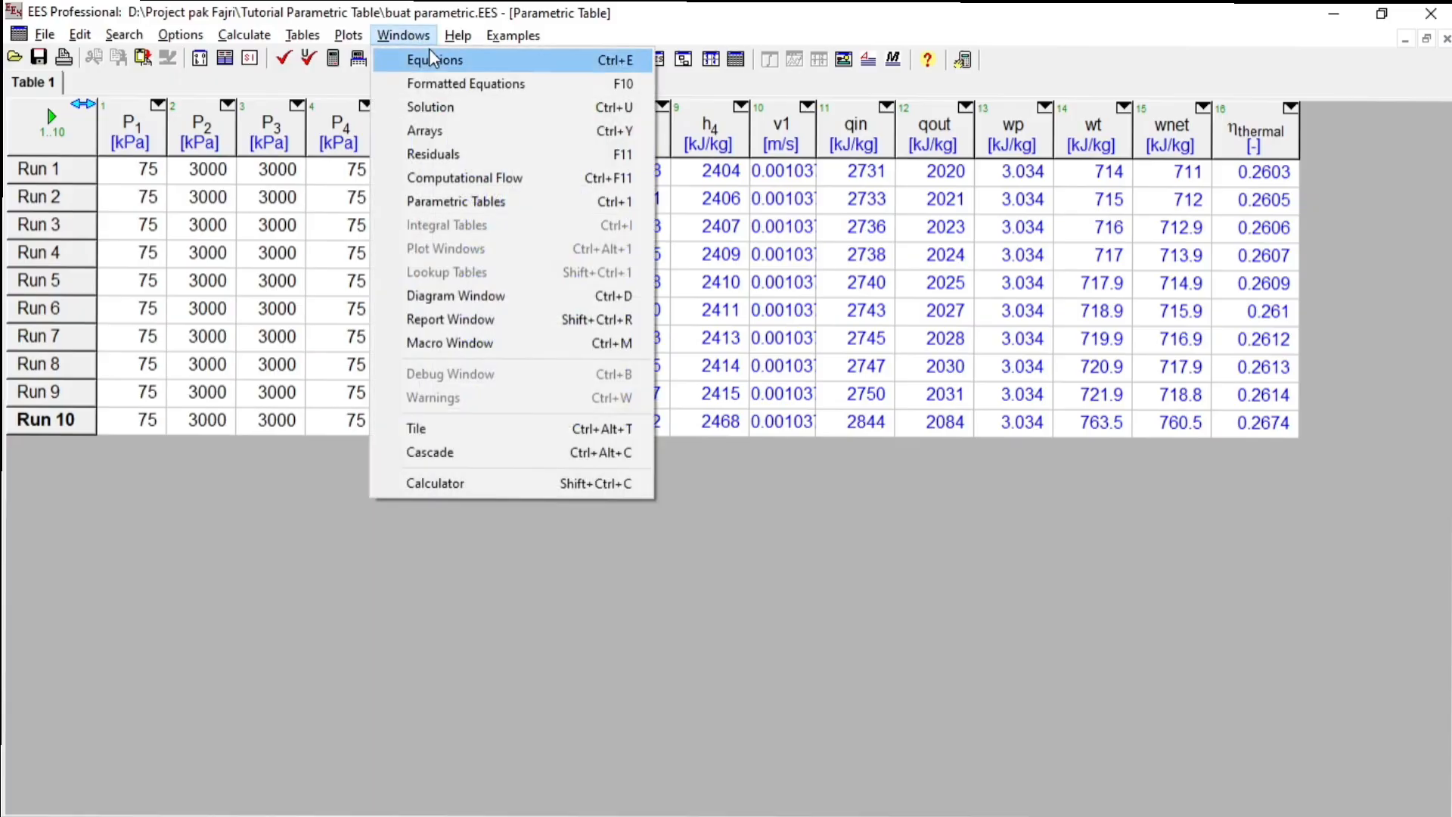
left_click(430, 53)
scroll(415, 303, "down", 1)
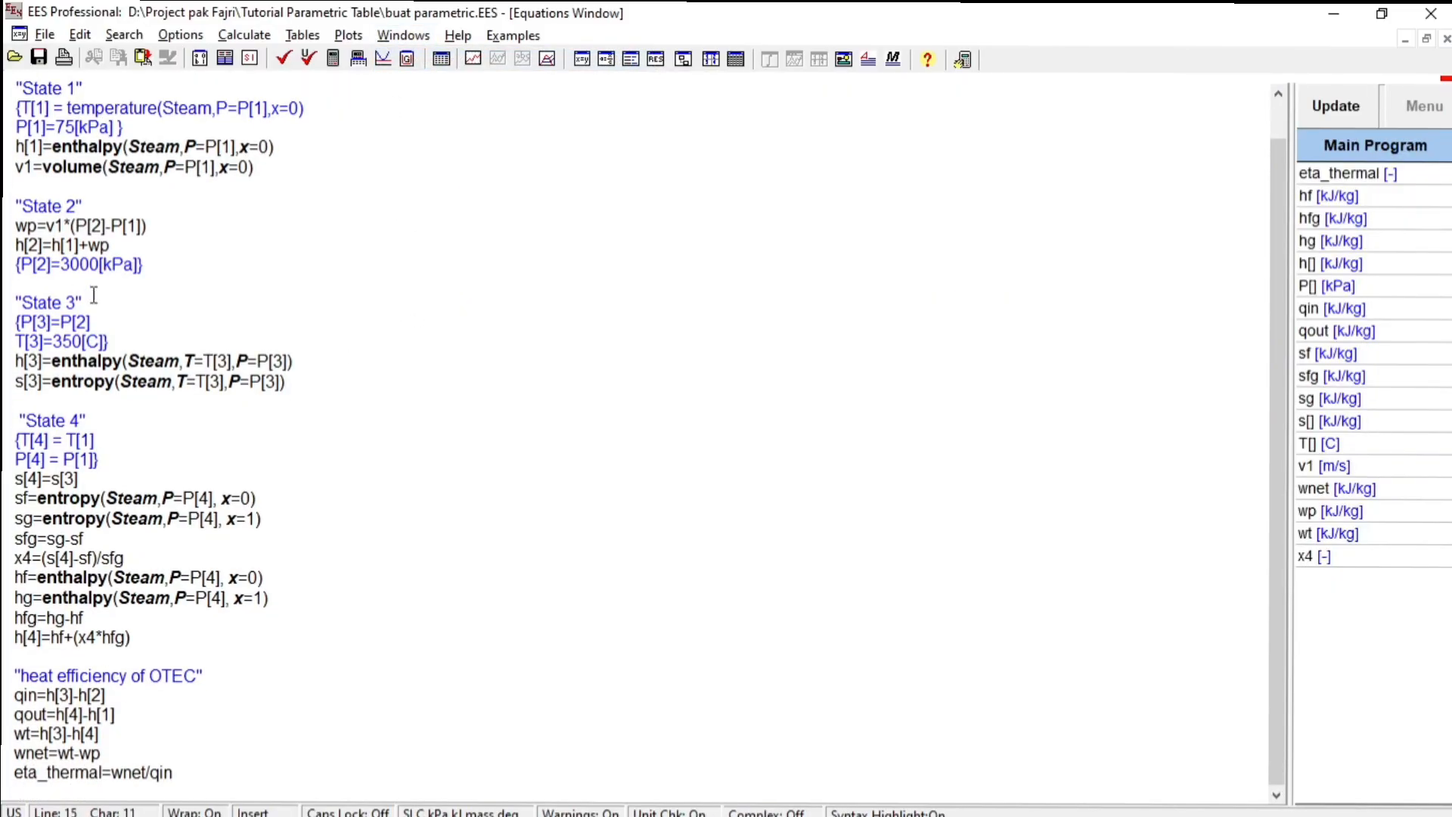
left_click(115, 723)
left_click(114, 697)
left_click(58, 735)
left_click(99, 732)
left_click(69, 730)
left_click(110, 693)
left_click(114, 713)
left_click(96, 754)
left_click(63, 754)
left_click(111, 754)
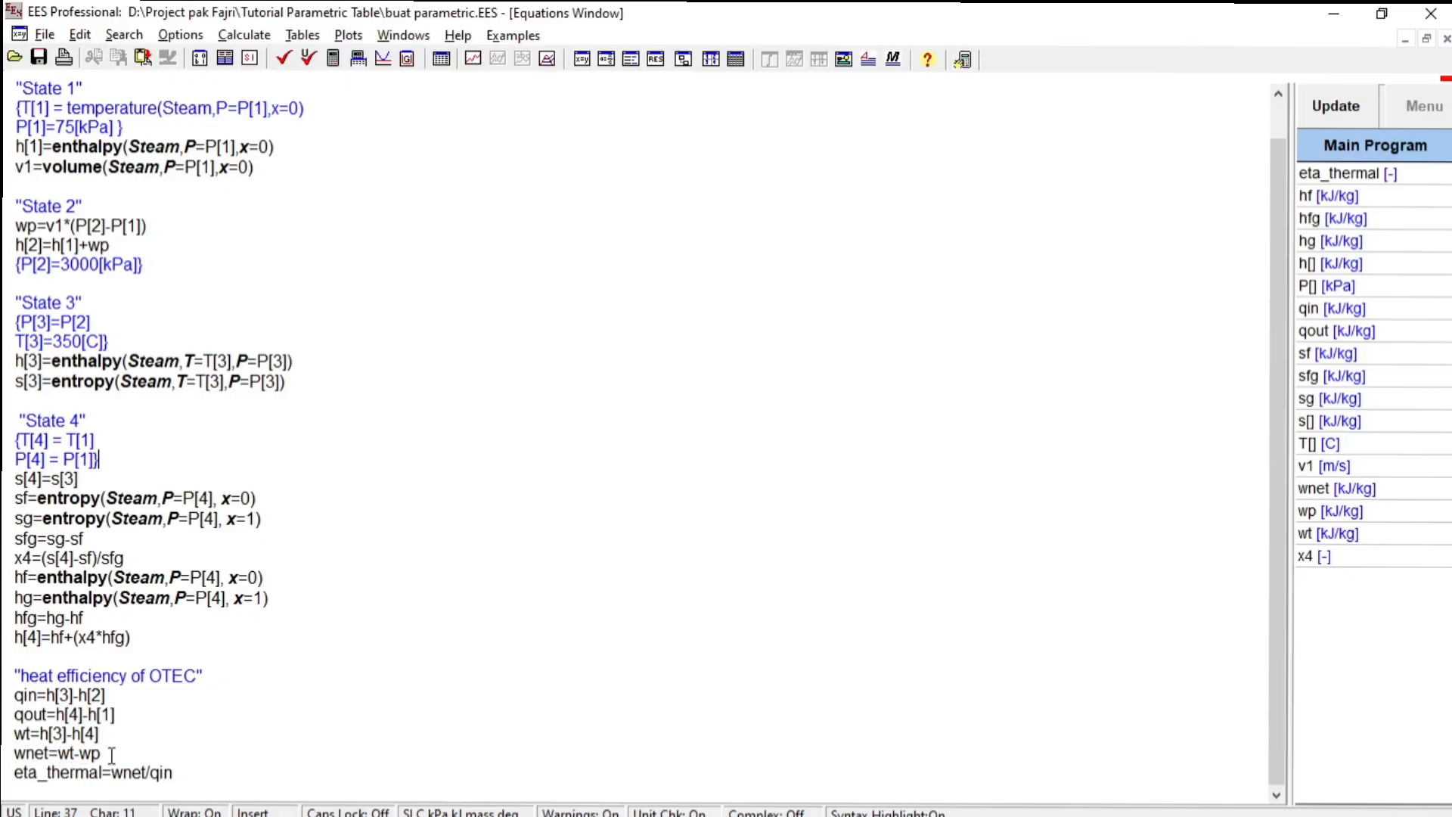
left_click(63, 753)
left_click(103, 752)
left_click(736, 60)
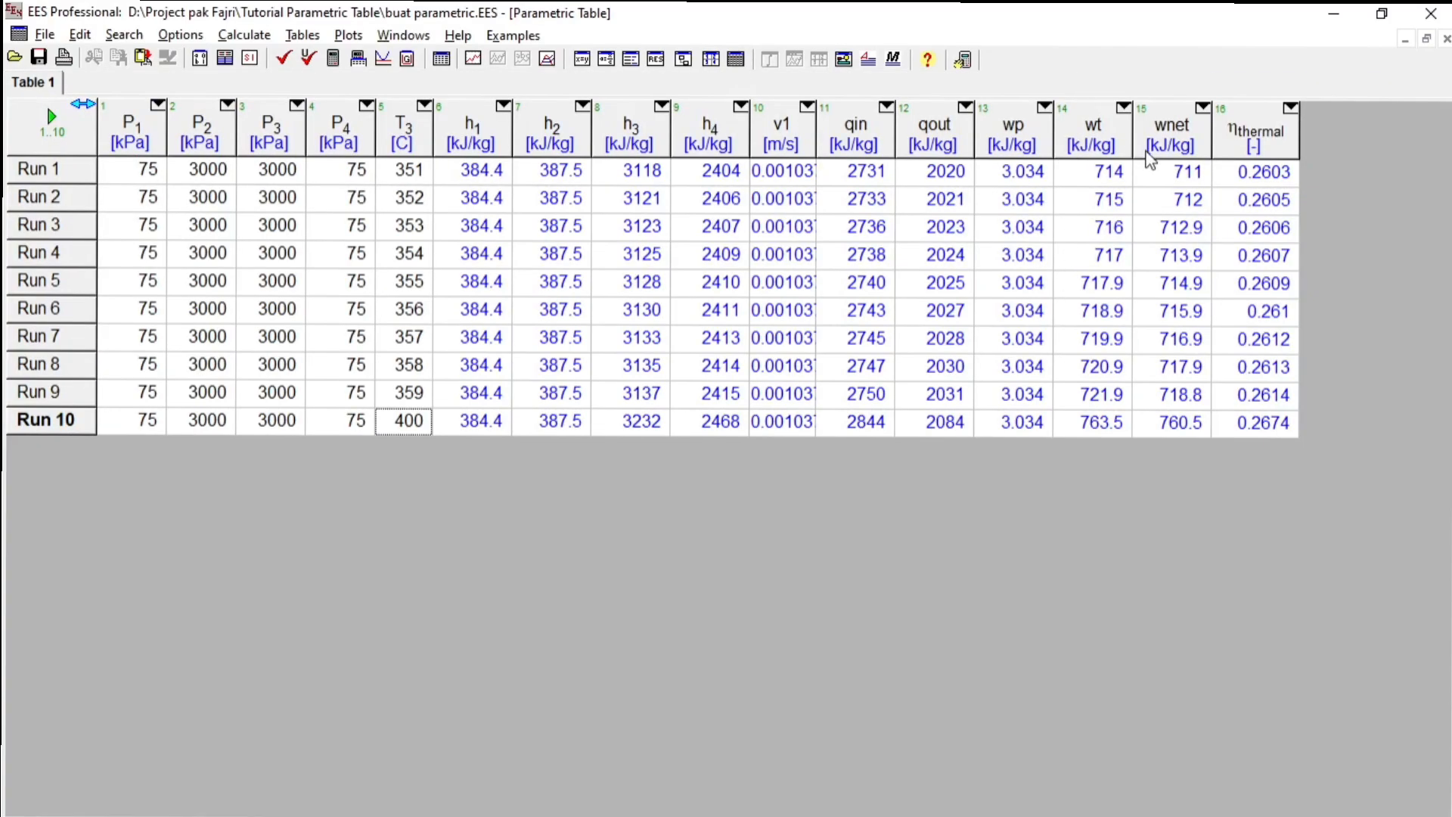